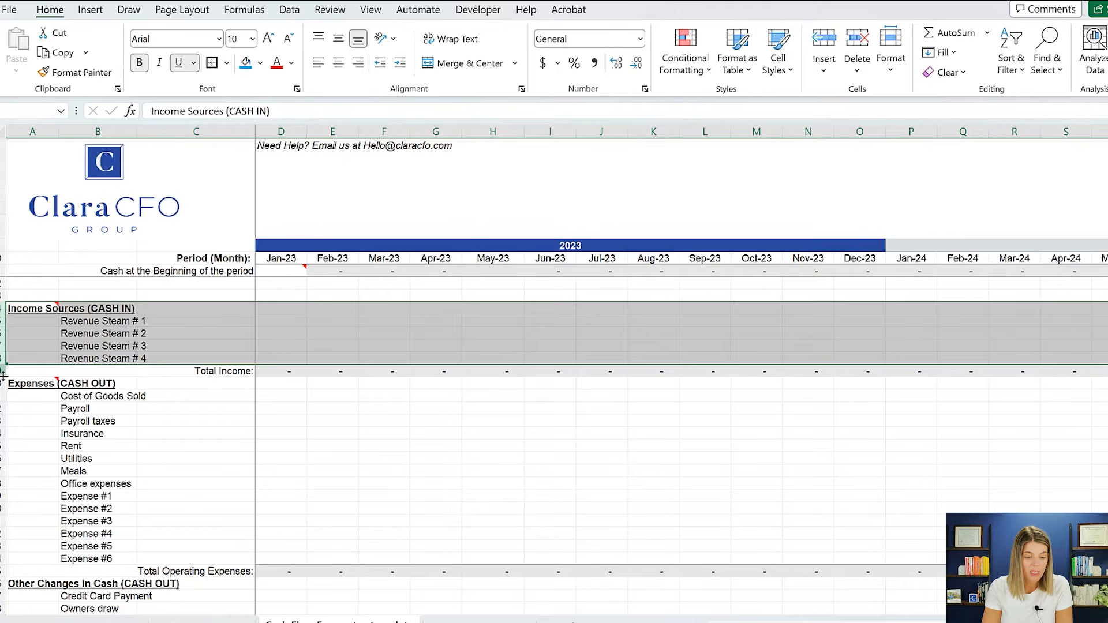
- Examine the Expenses (CASH OUT) block and the Other Changes in Cash sections beneath it
left_click(2, 383)
left_click_drag(239, 383, 240, 557)
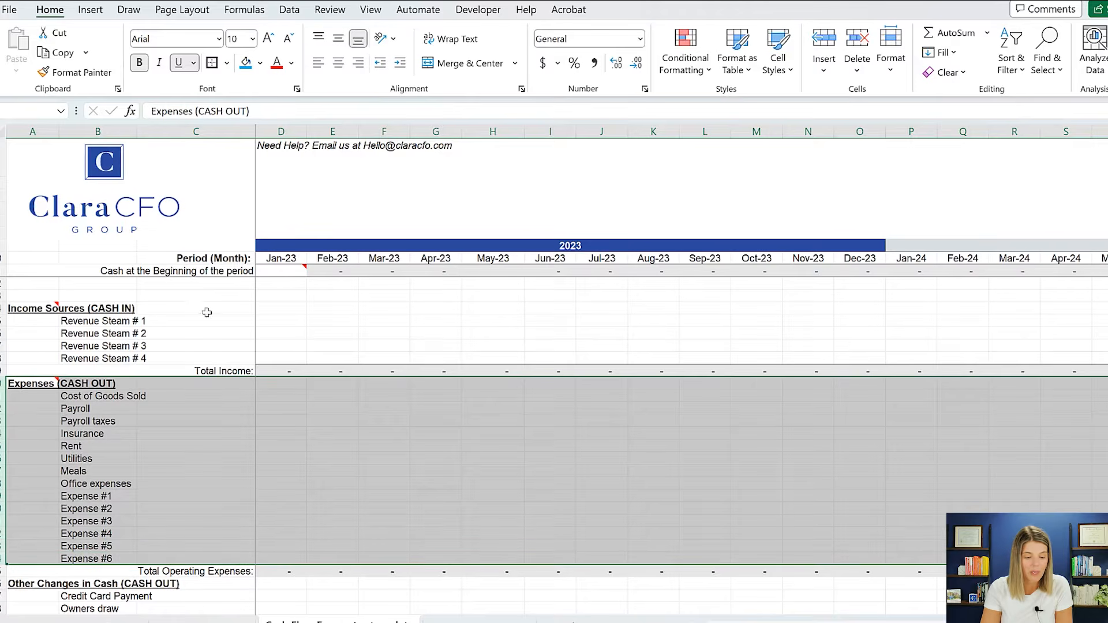
left_click(222, 419)
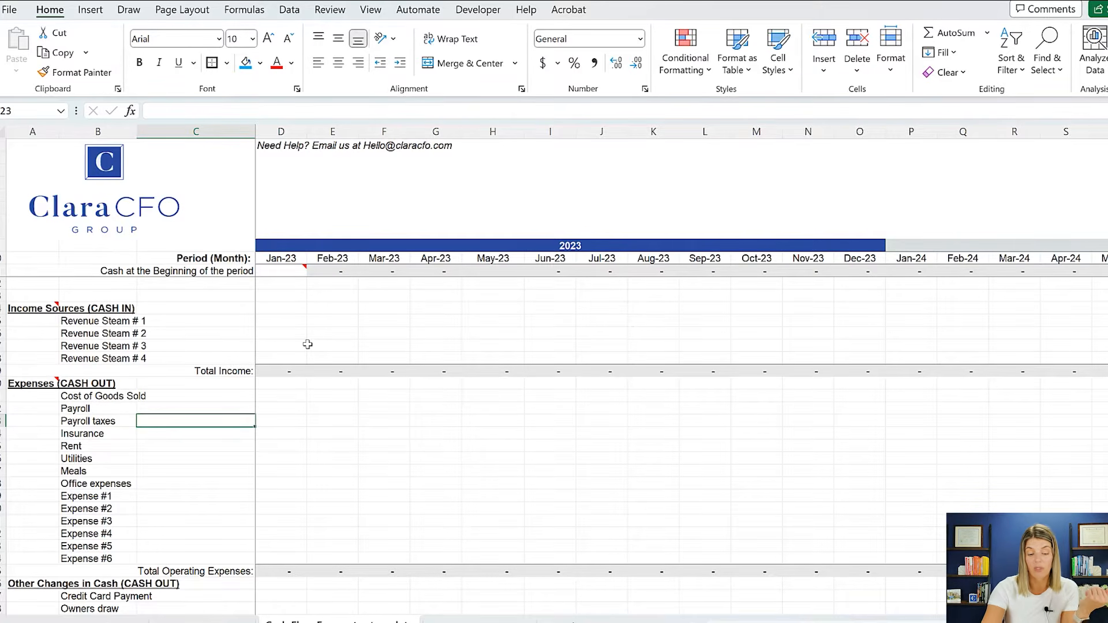
scroll(308, 344, "down", 5)
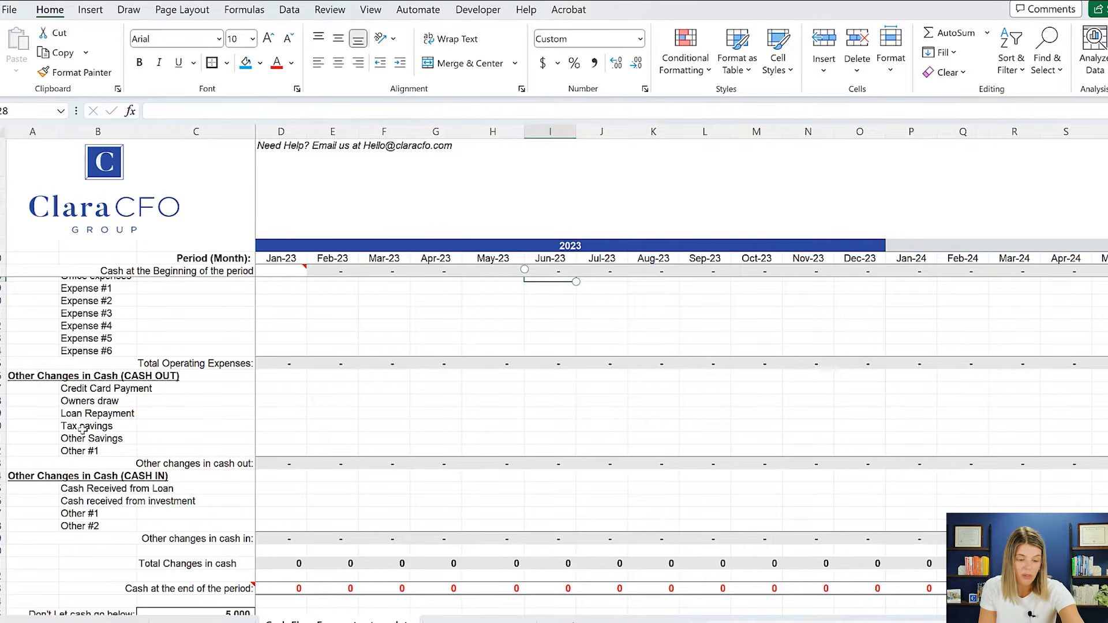
scroll(83, 430, "up", 5)
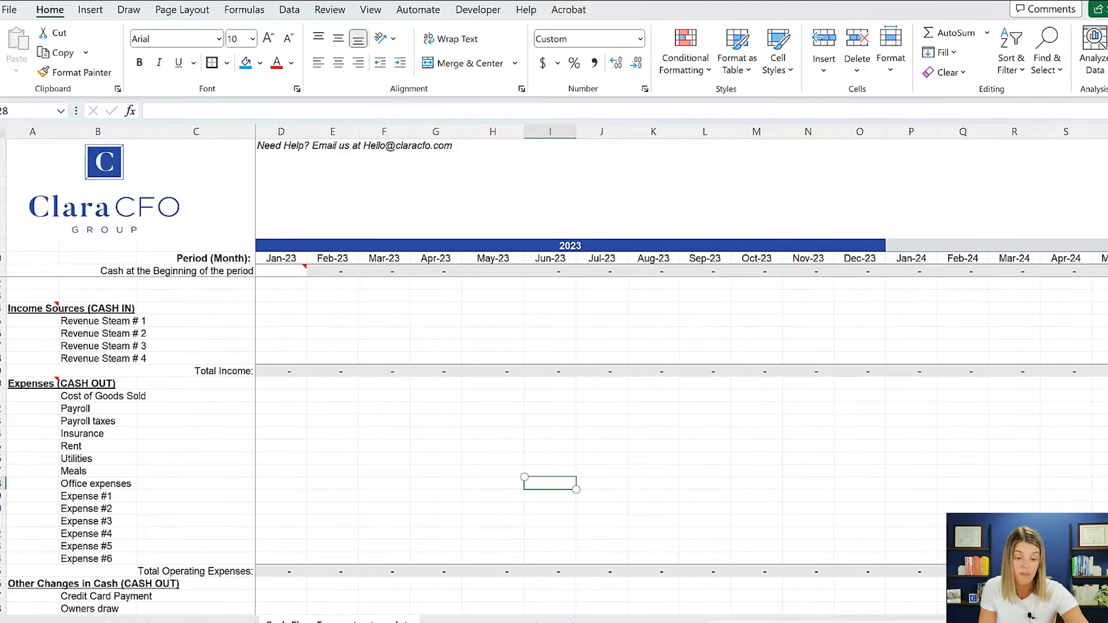
- Set the Jan-23 cash at the beginning of the period to 10,000 and check the May-23 opening cash formula
left_click(282, 272)
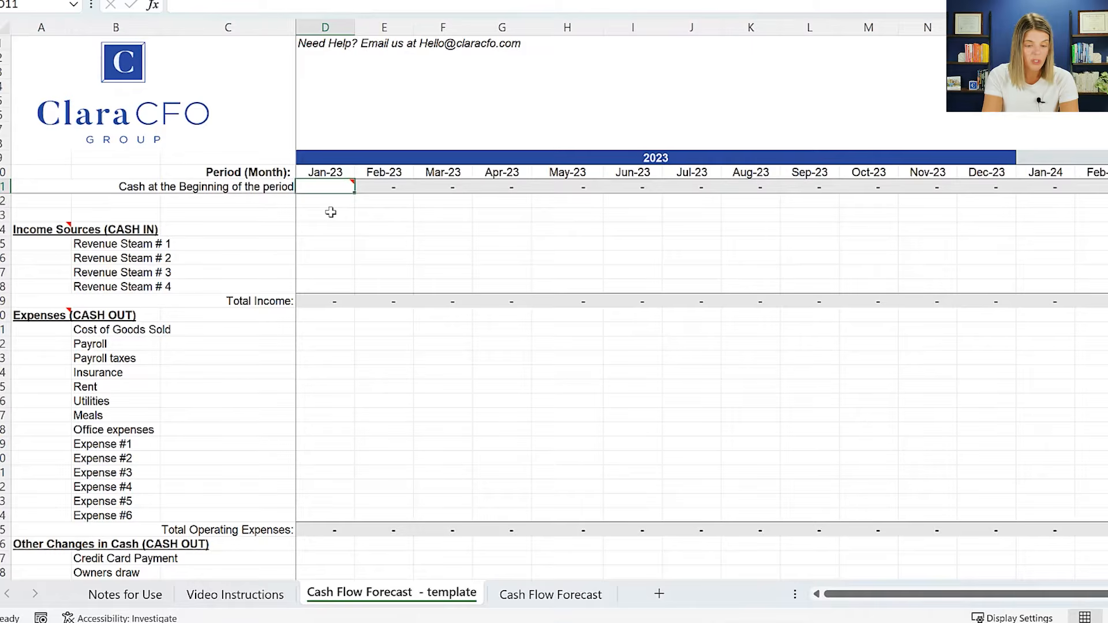
type("10,000")
key("Return")
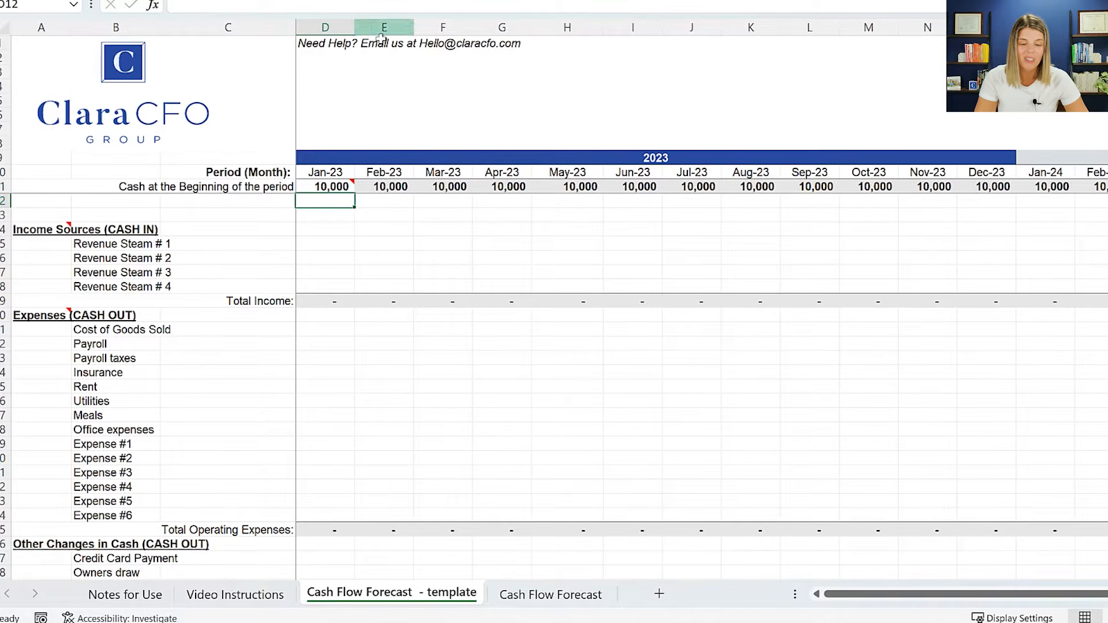
left_click(570, 186)
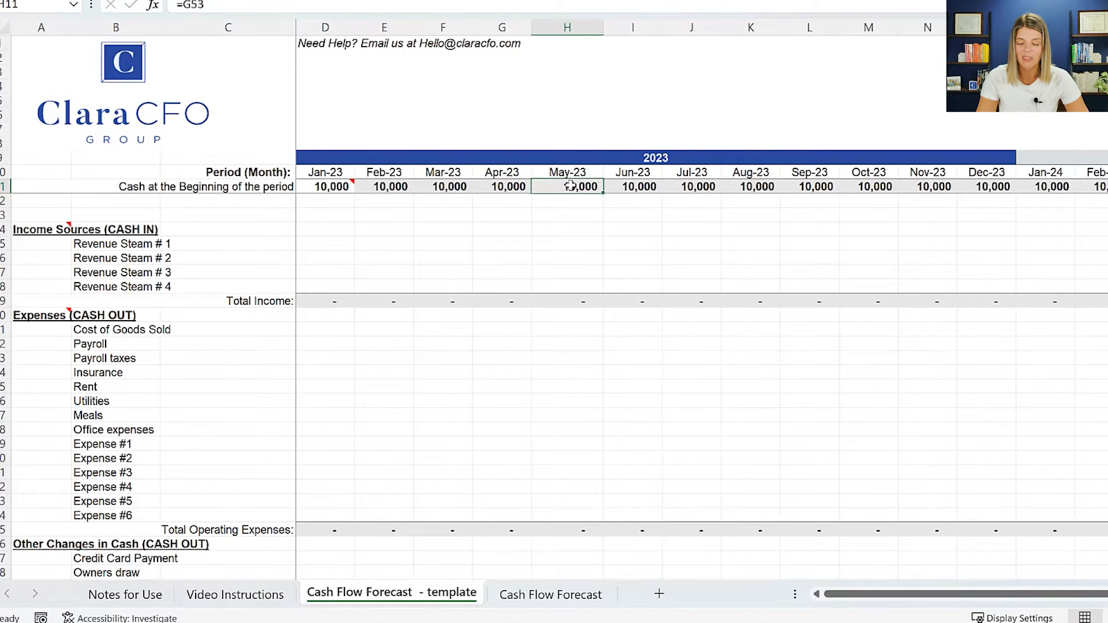
key("Down")
key("Up")
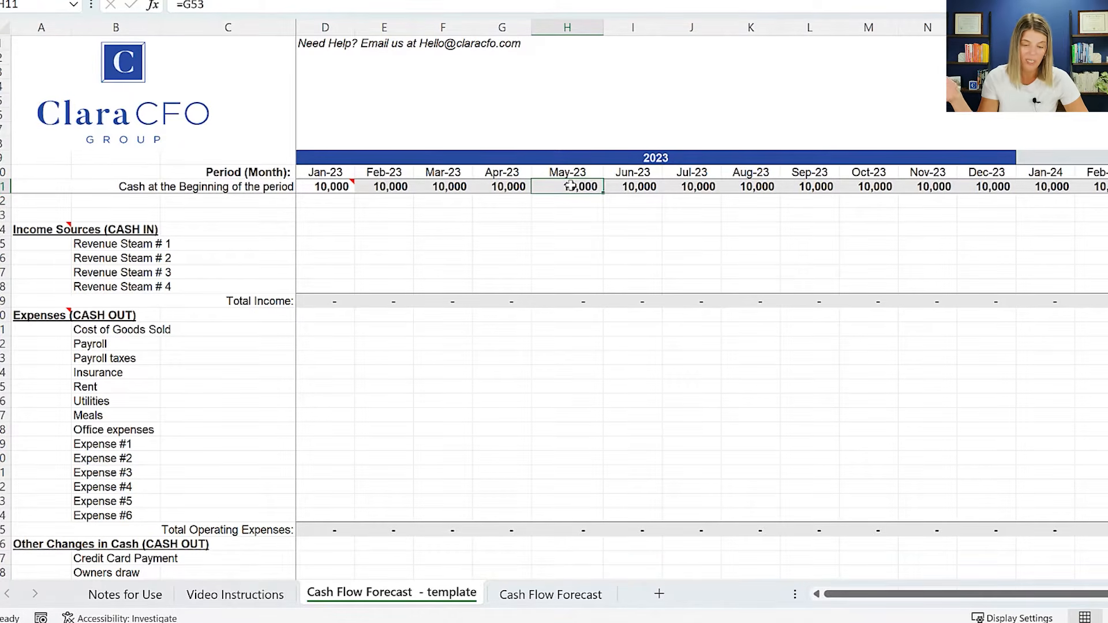
- Hide the Jan-23 through Apr-23 columns
left_click_drag(364, 44, 491, 43)
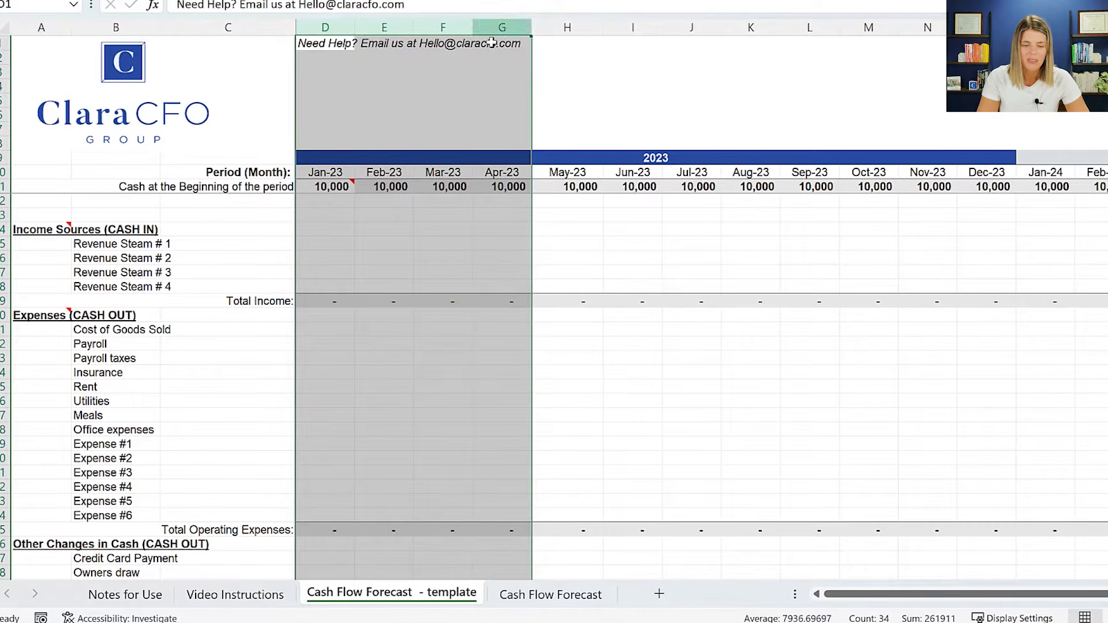
right_click(482, 66)
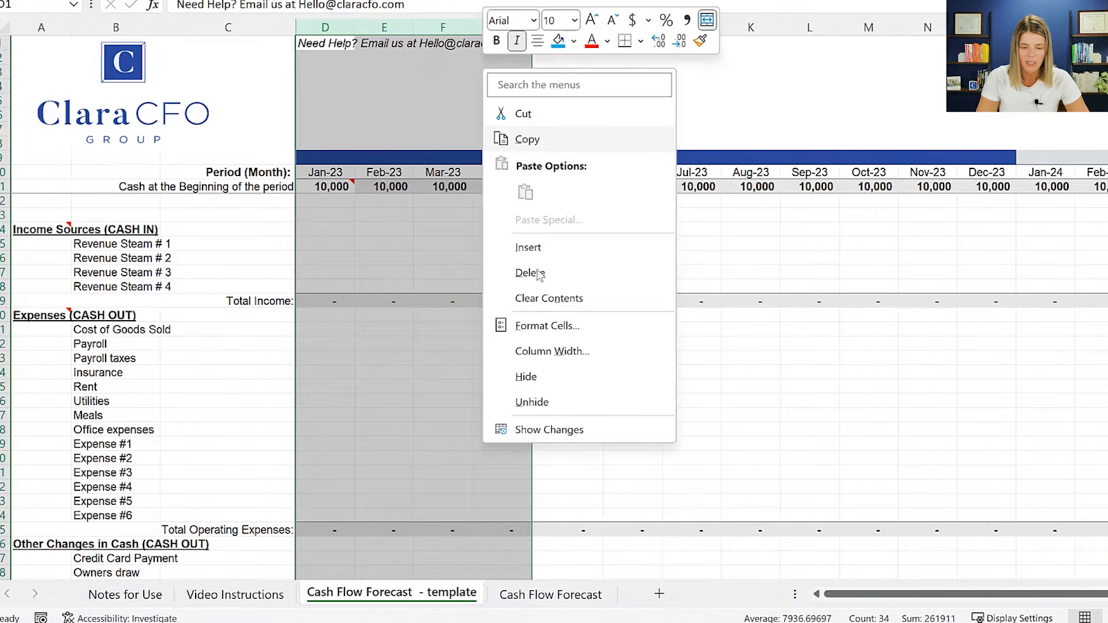
left_click(551, 378)
- Unhide the Jan-23 through Apr-23 columns
left_click_drag(228, 27, 314, 29)
right_click(312, 30)
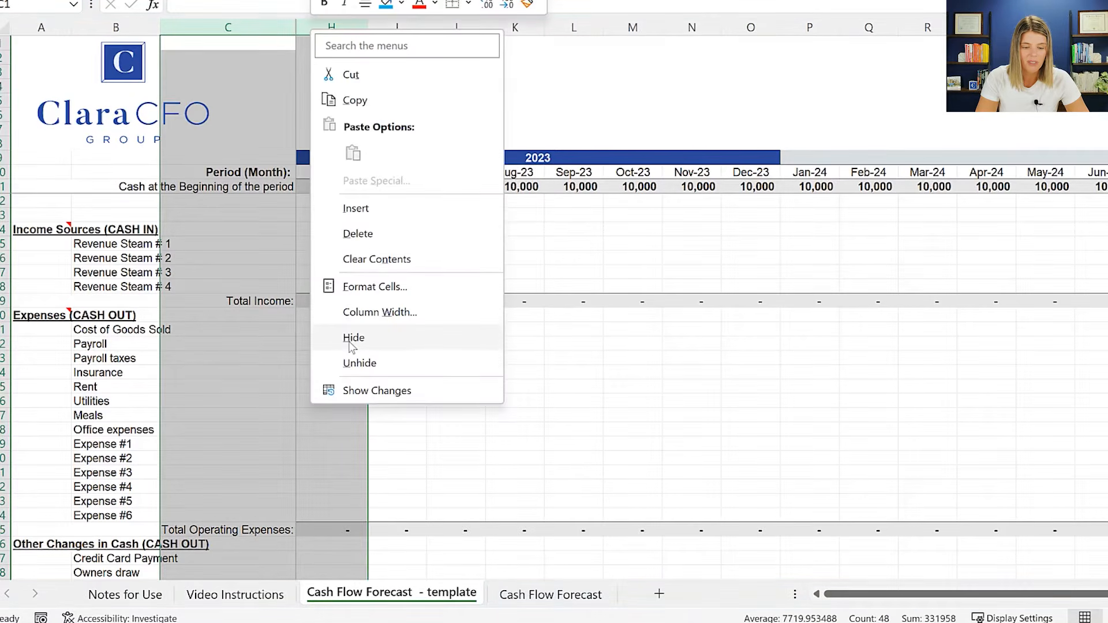
left_click(353, 363)
- Enter Jan-23 income of 5000 for the first revenue stream and 2000 for the second
left_click(332, 241)
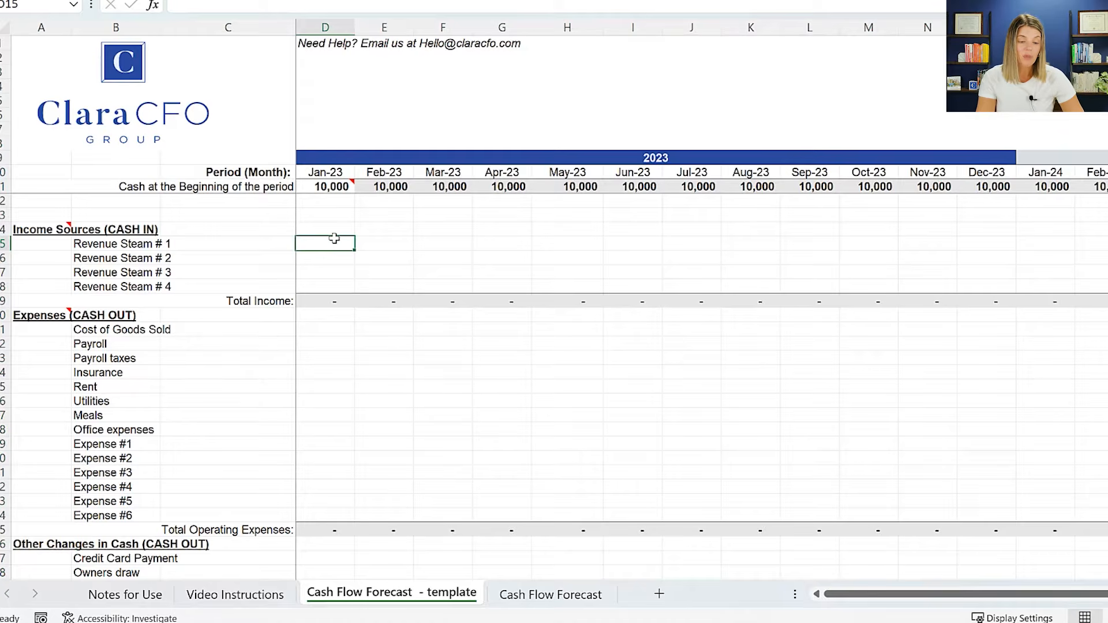
left_click(84, 245)
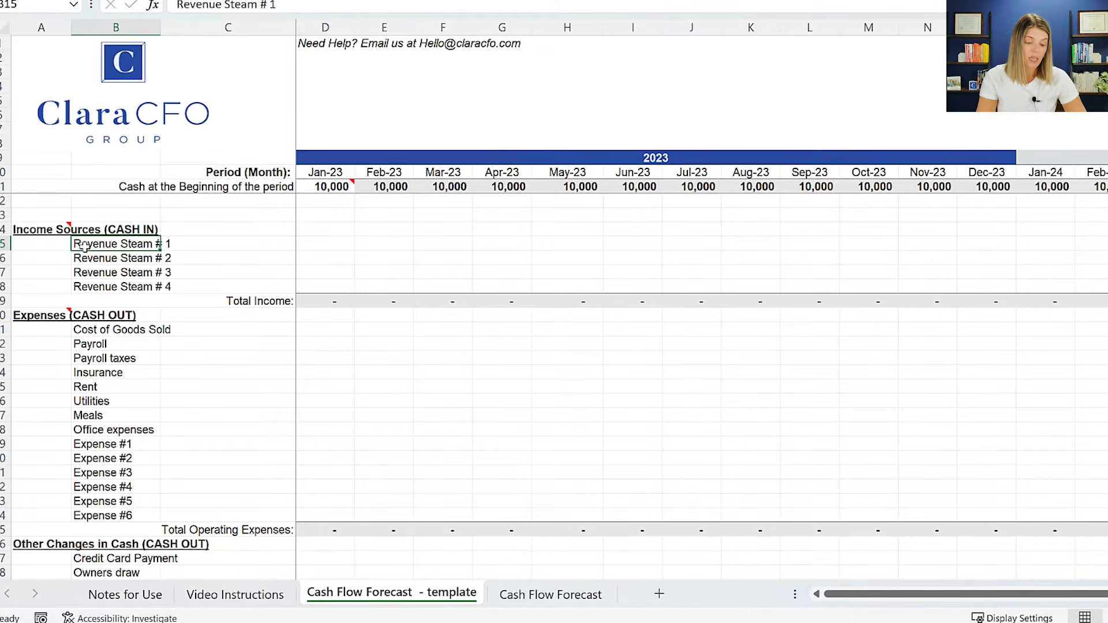
key("Right")
key("Right")
type("5000")
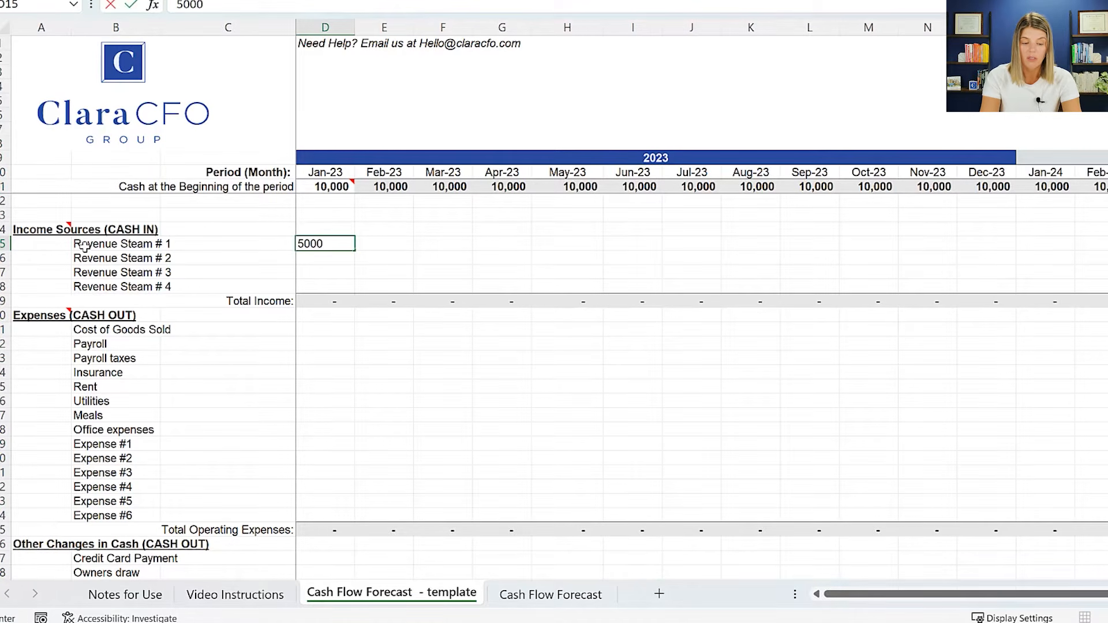
key("Return")
type("2000")
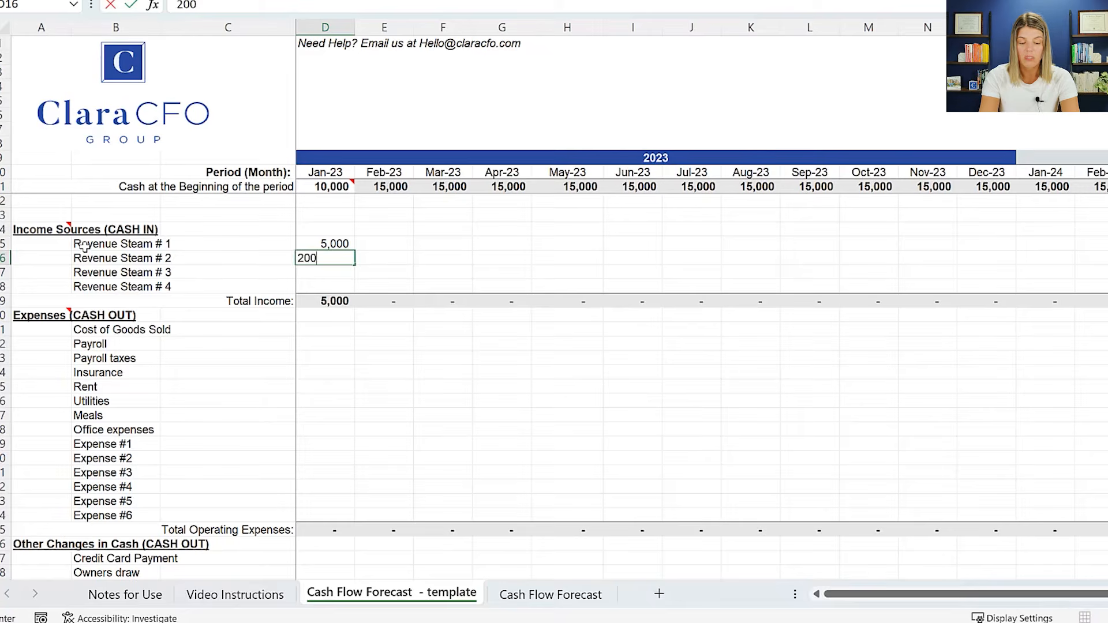
key("Return")
- Enter 1000 as the Jan-23 Cost of Goods Sold and check the Jan-23 Total Income formula
key("Down")
key("Down")
key("Down")
key("Down")
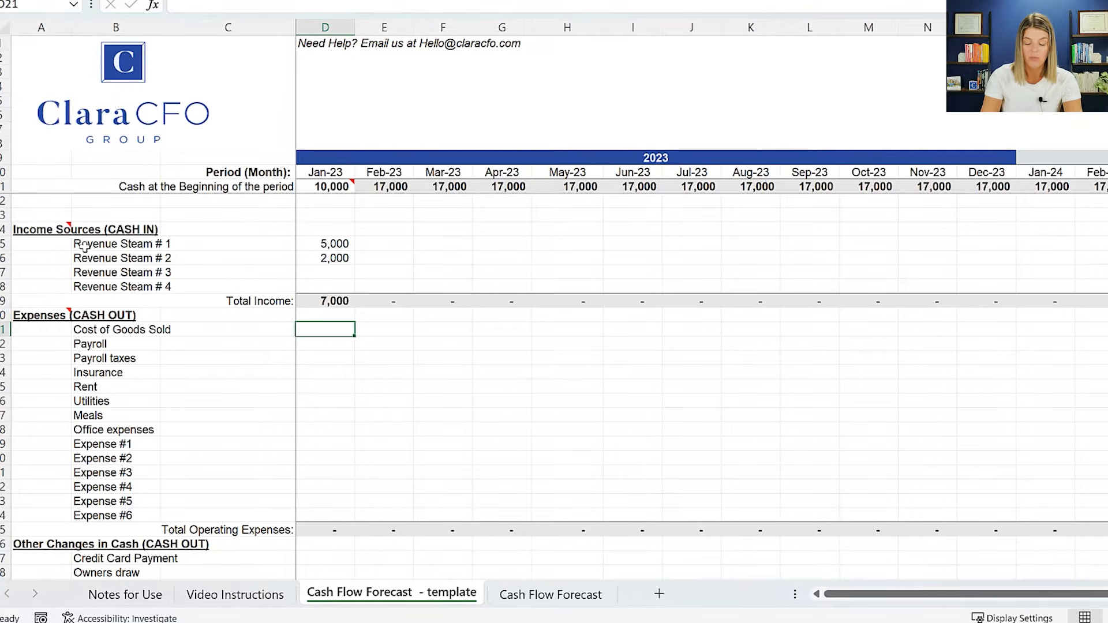
type("1000")
key("Return")
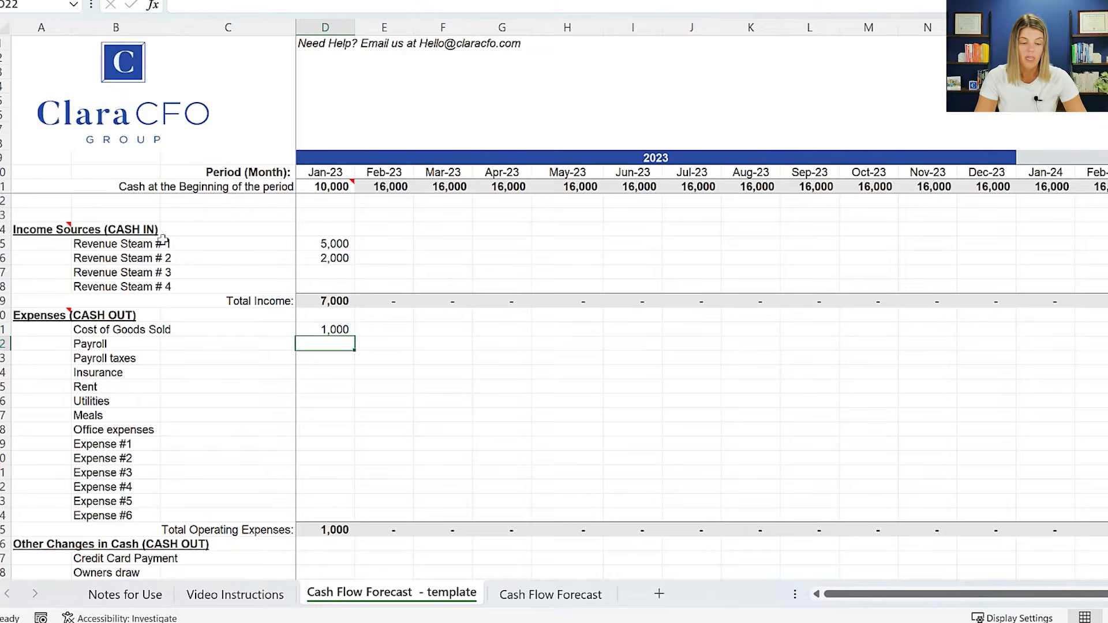
left_click(320, 303)
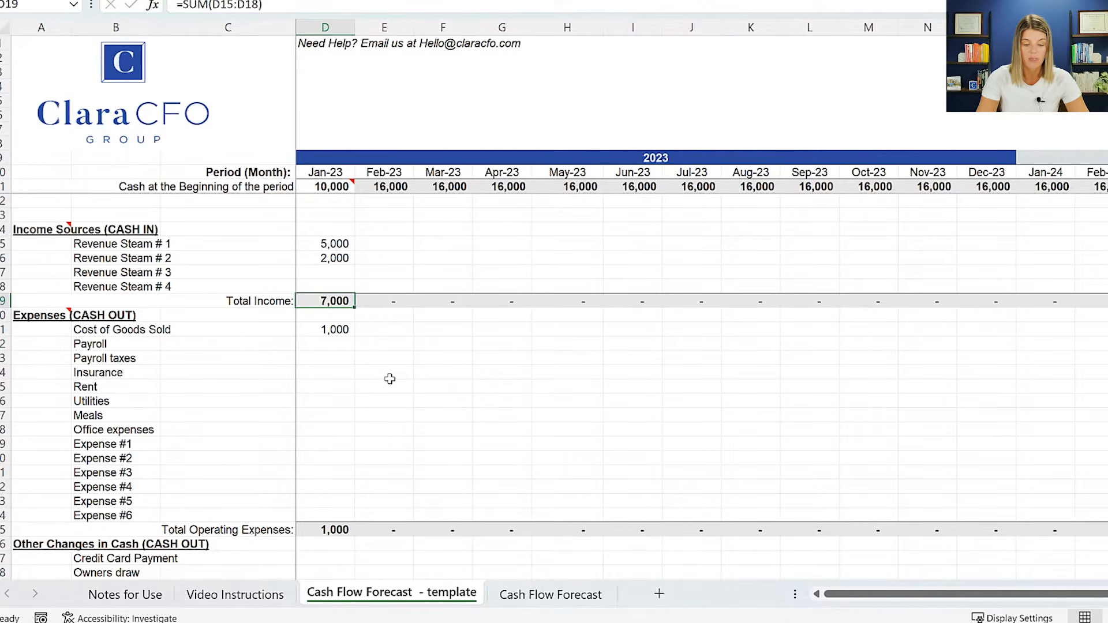
- Enter 500 for Jan-23 in both the Credit Card Payment and Cash Received from Loan rows
scroll(390, 378, "down", 6)
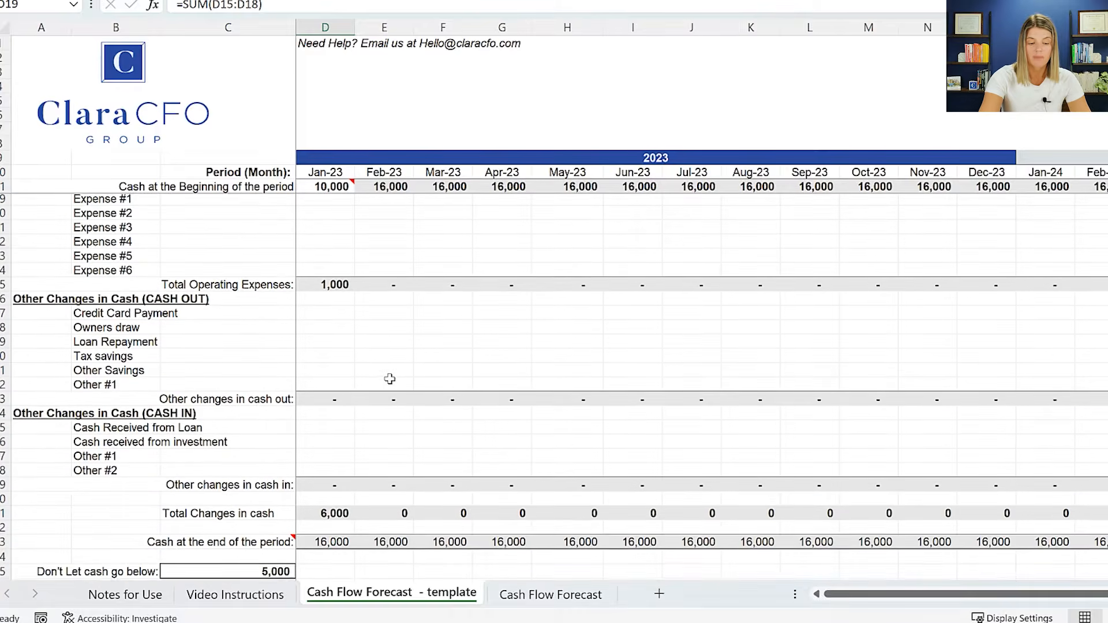
left_click(313, 315)
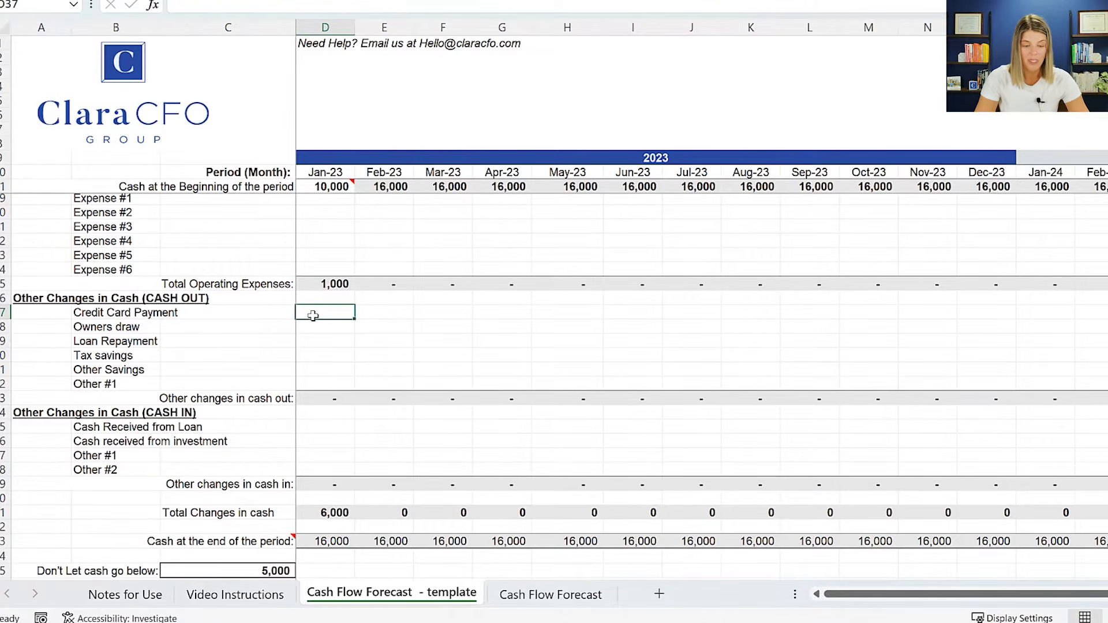
type("500")
left_click(314, 432)
type("500")
key("Return")
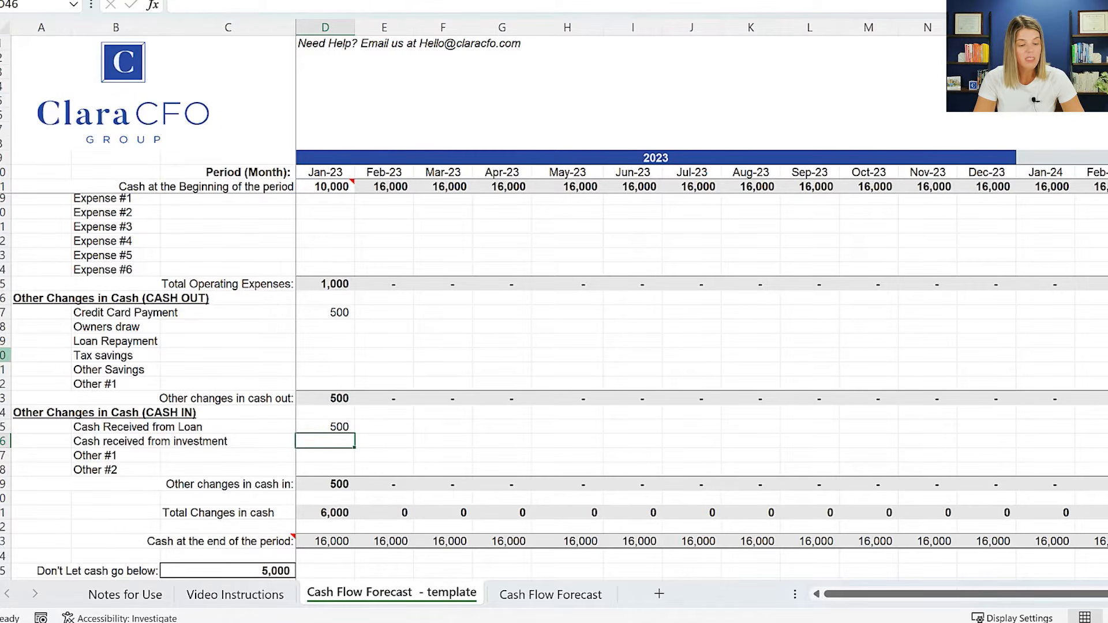
- Insert a blank row above Tax savings and check the SUM range of the Jan-23 Other changes in cash out total
left_click(5, 356)
right_click(5, 355)
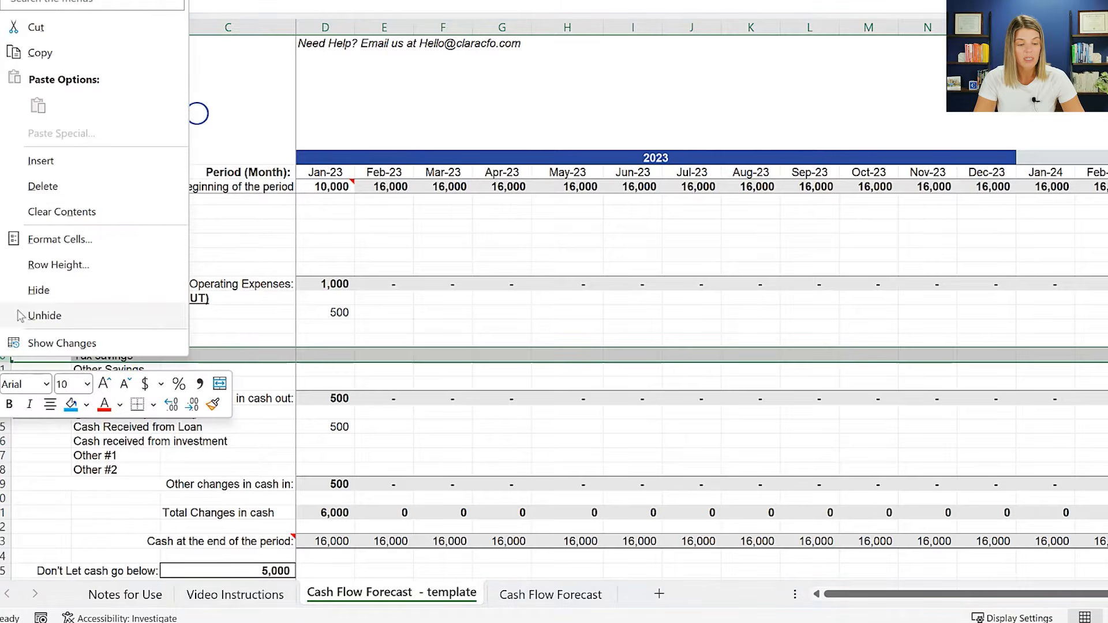
left_click(40, 161)
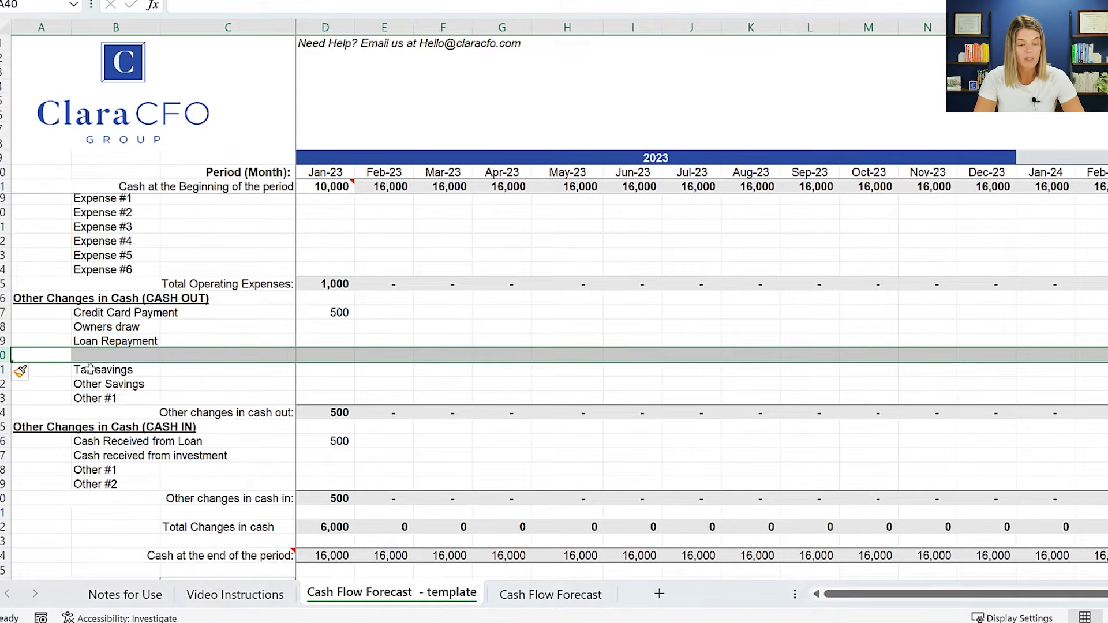
double_click(334, 412)
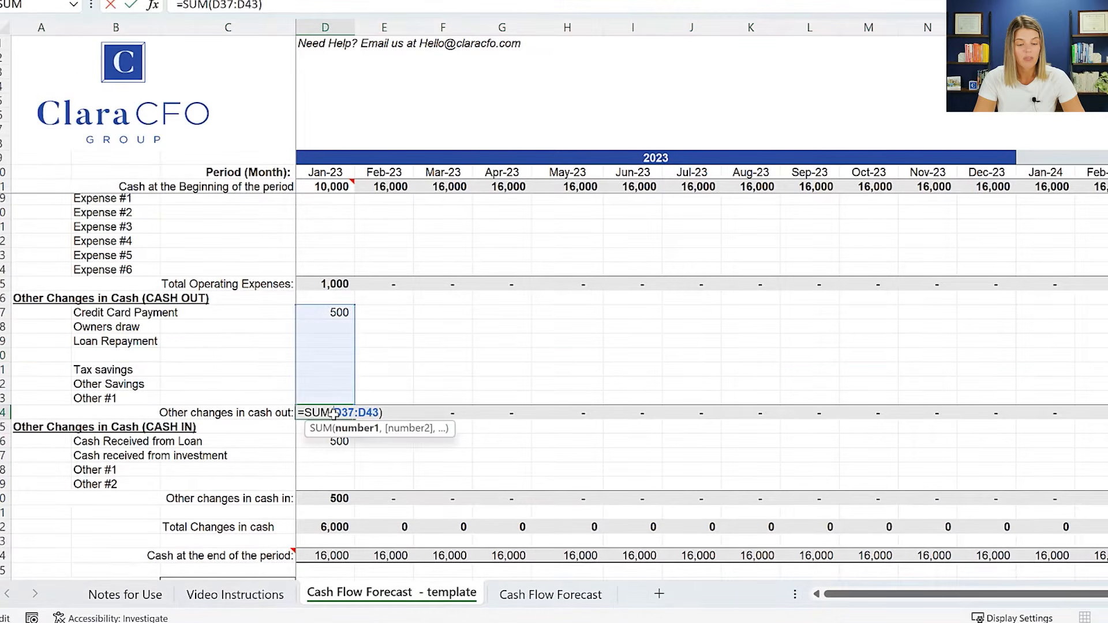
key("Escape")
- Insert a blank row directly above the Other changes in cash out total and check whether its Jan-23 SUM range includes it
left_click(4, 412)
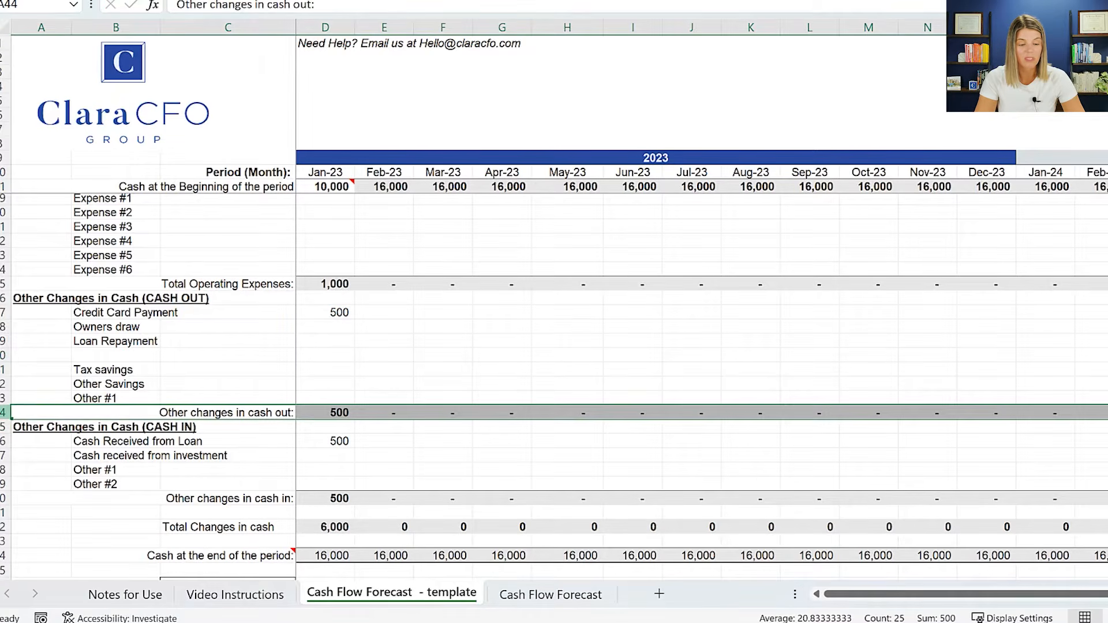
right_click(5, 412)
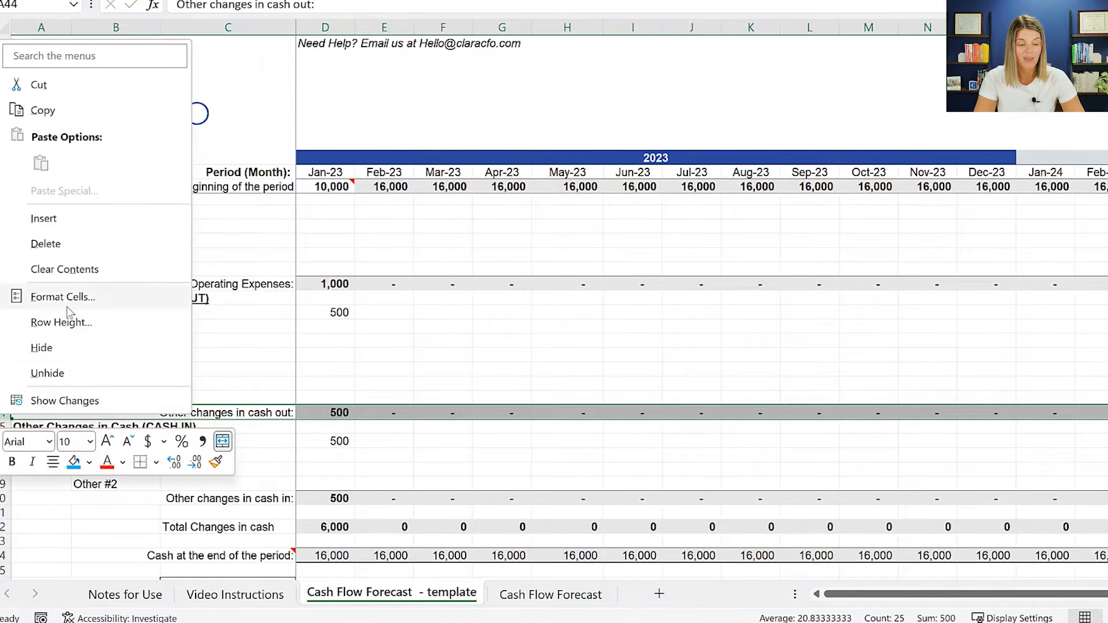
left_click(85, 220)
double_click(330, 427)
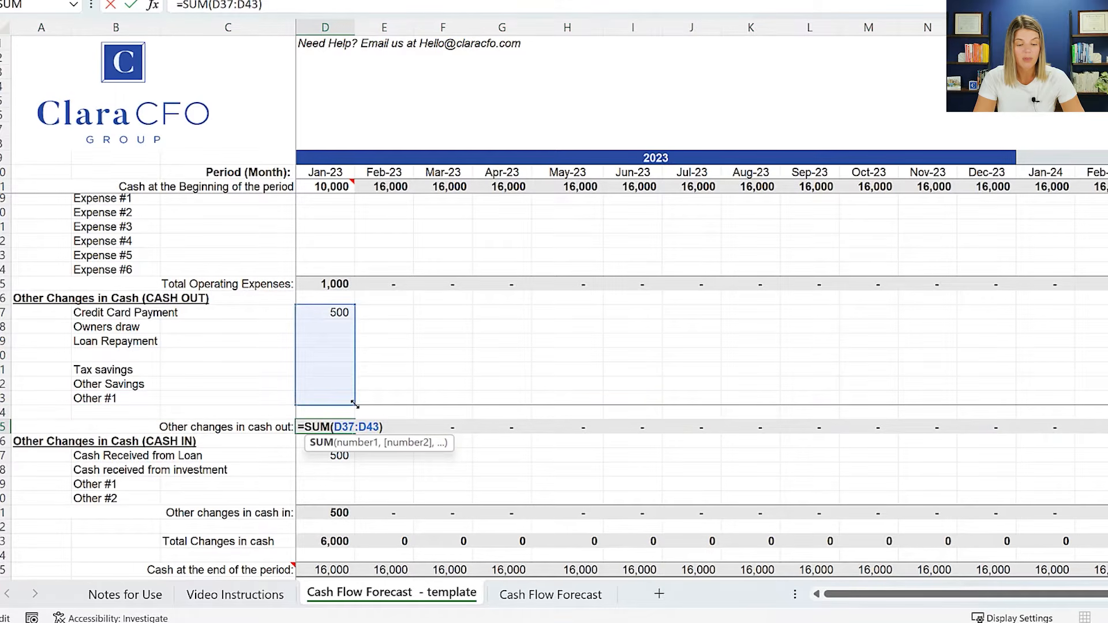
key("Escape")
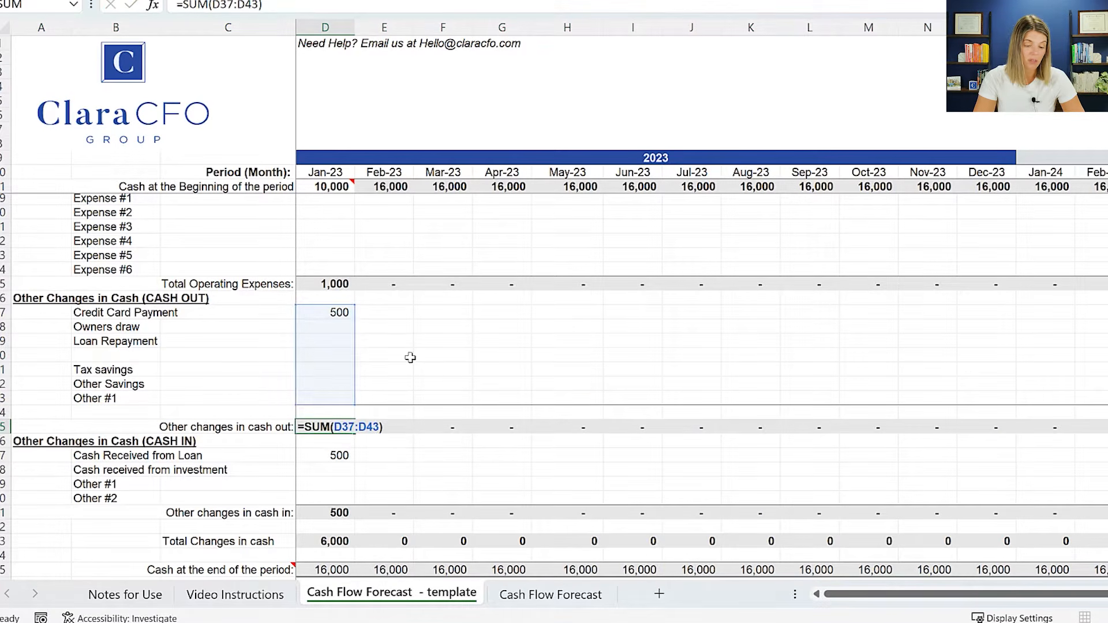
left_click(410, 358)
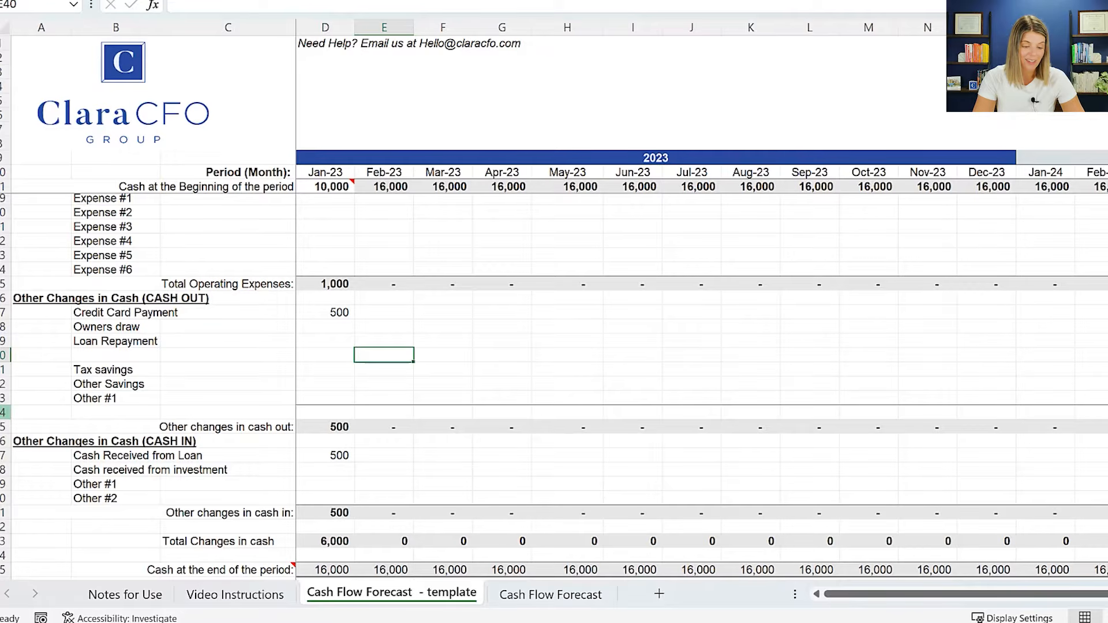
- Insert a second blank row above the Other changes in cash out total, and delete both blank rows there
left_click(3, 412)
right_click(3, 412)
left_click(100, 222)
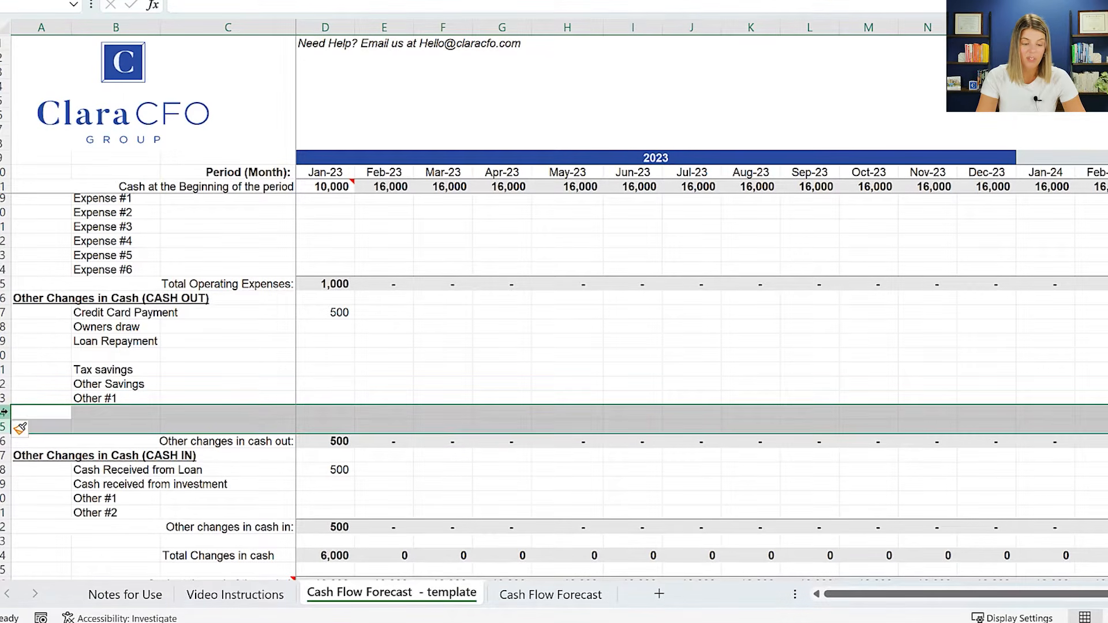
right_click(144, 415)
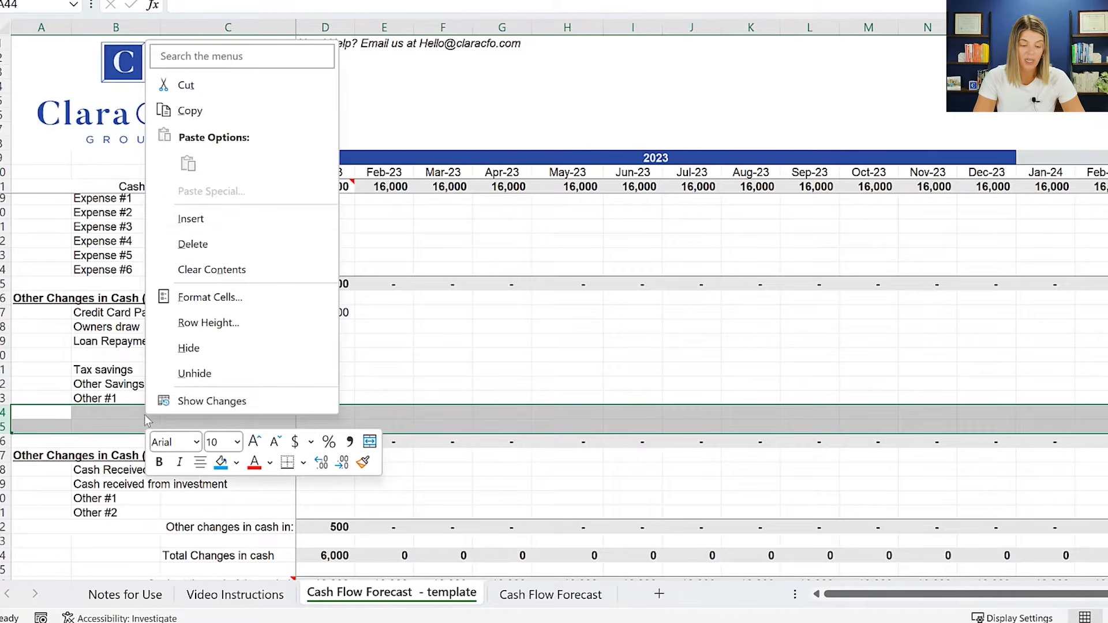
left_click(193, 244)
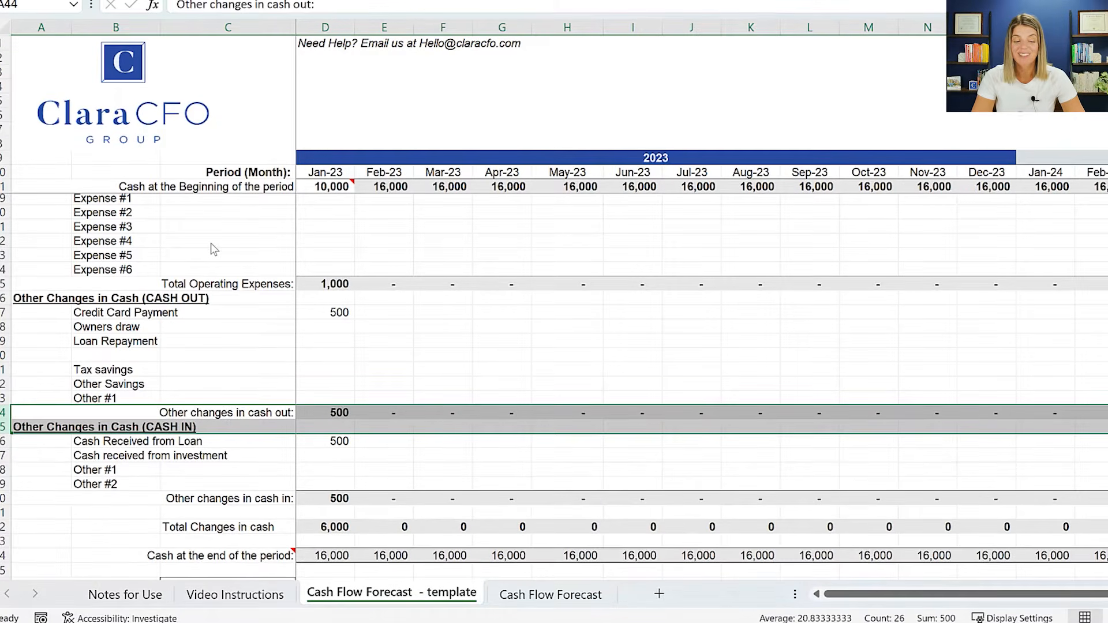
- Check that the blank row above Tax savings falls within the Jan-23 Other changes in cash out SUM range
left_click(267, 359)
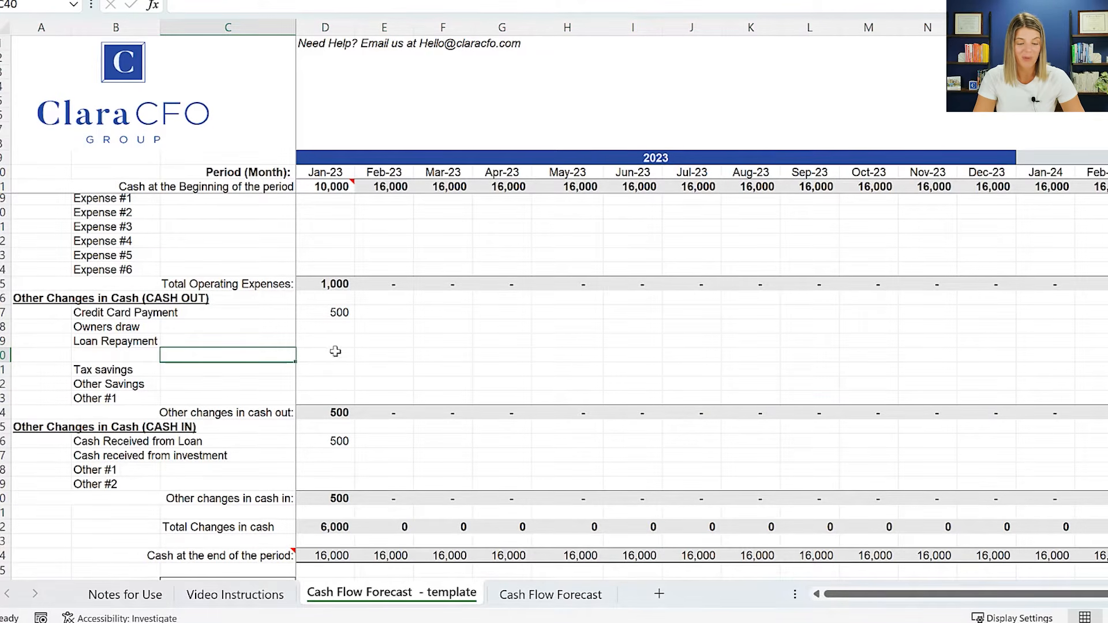
double_click(311, 414)
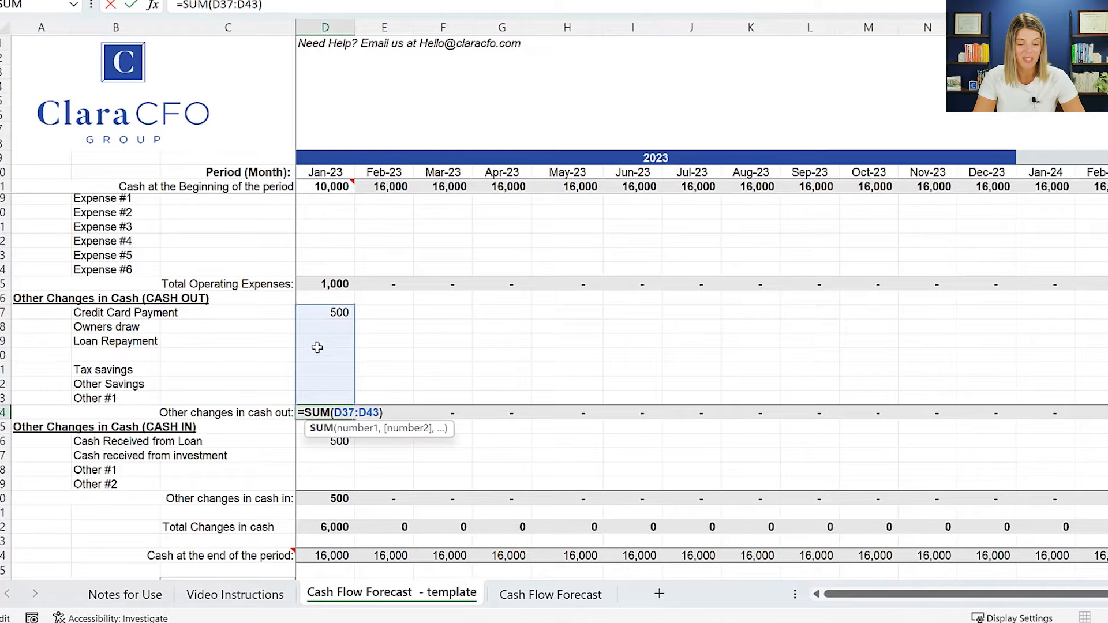
left_click(113, 353)
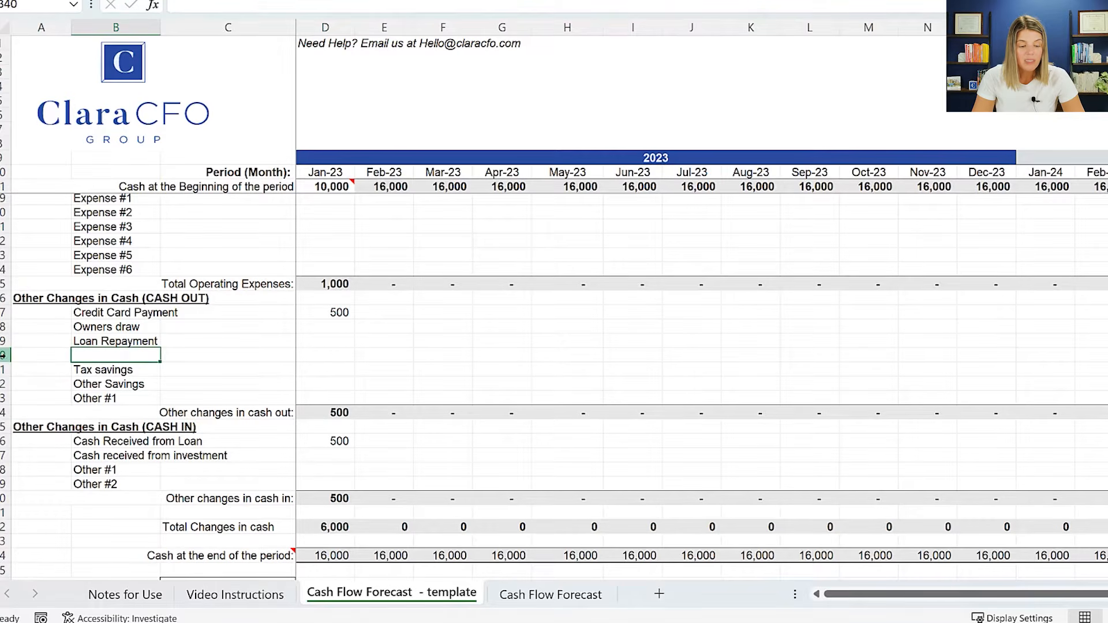
- Delete the blank row between Loan Repayment and Tax savings
left_click(4, 355)
right_click(5, 355)
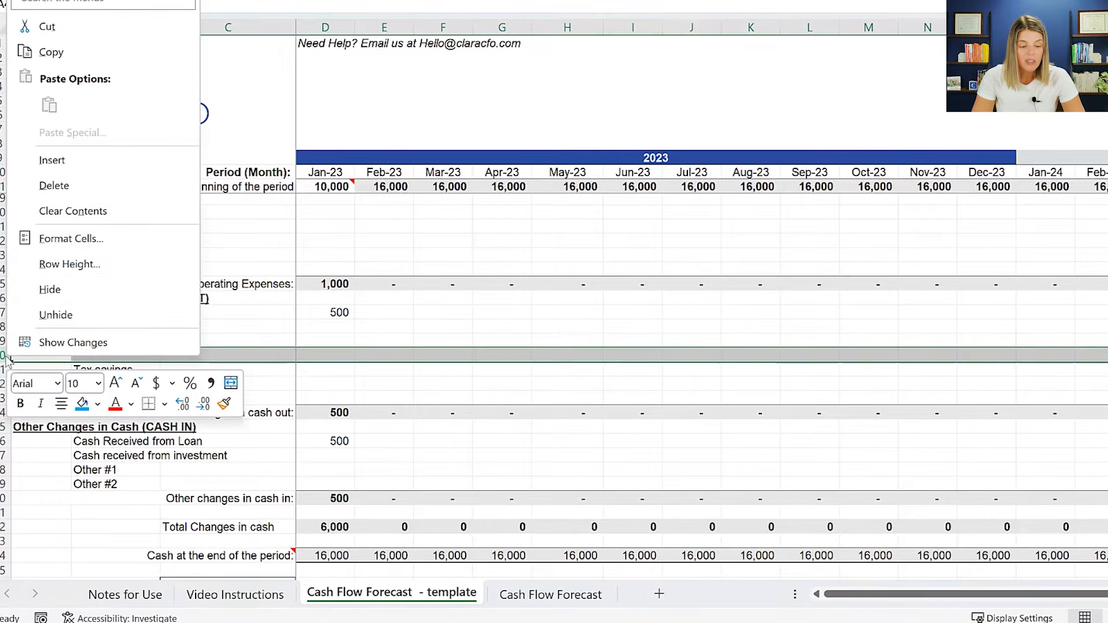
left_click(53, 185)
left_click(453, 340)
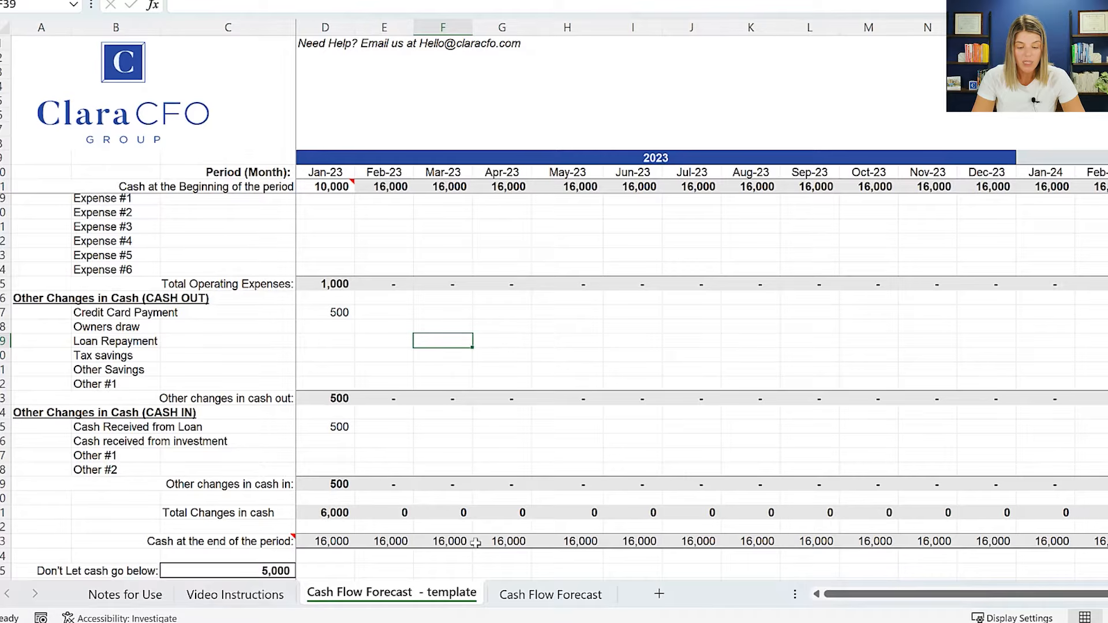
- Open the Cash Flow Forecast sheet and review the May-23 income, expenses, other cash changes, and beginning and ending cash
left_click(522, 596)
left_click(237, 268)
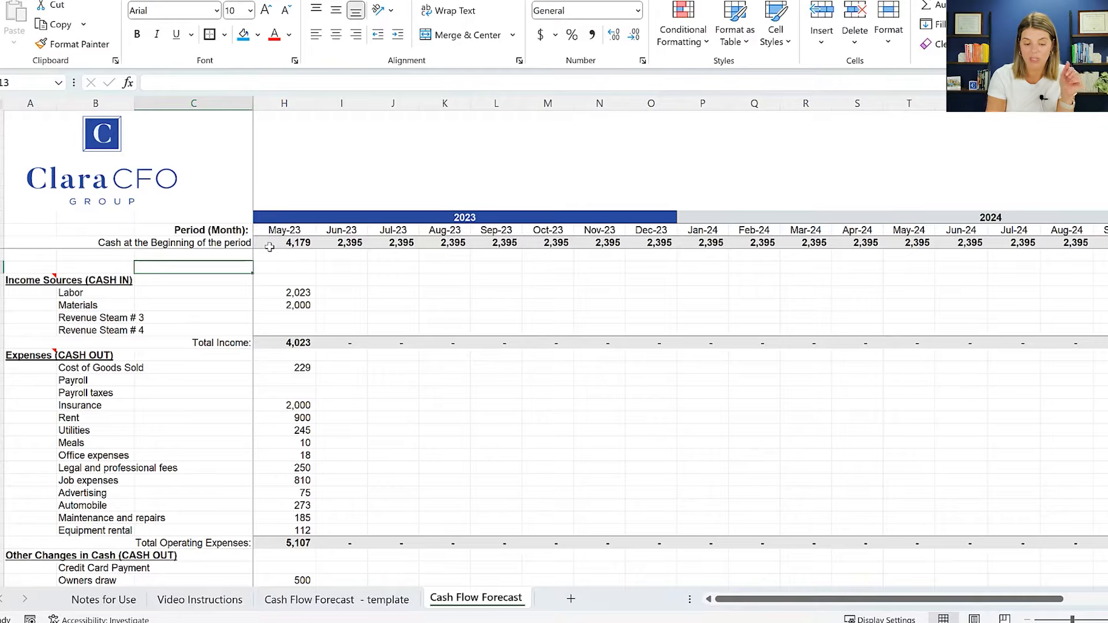
scroll(270, 247, "down", 6)
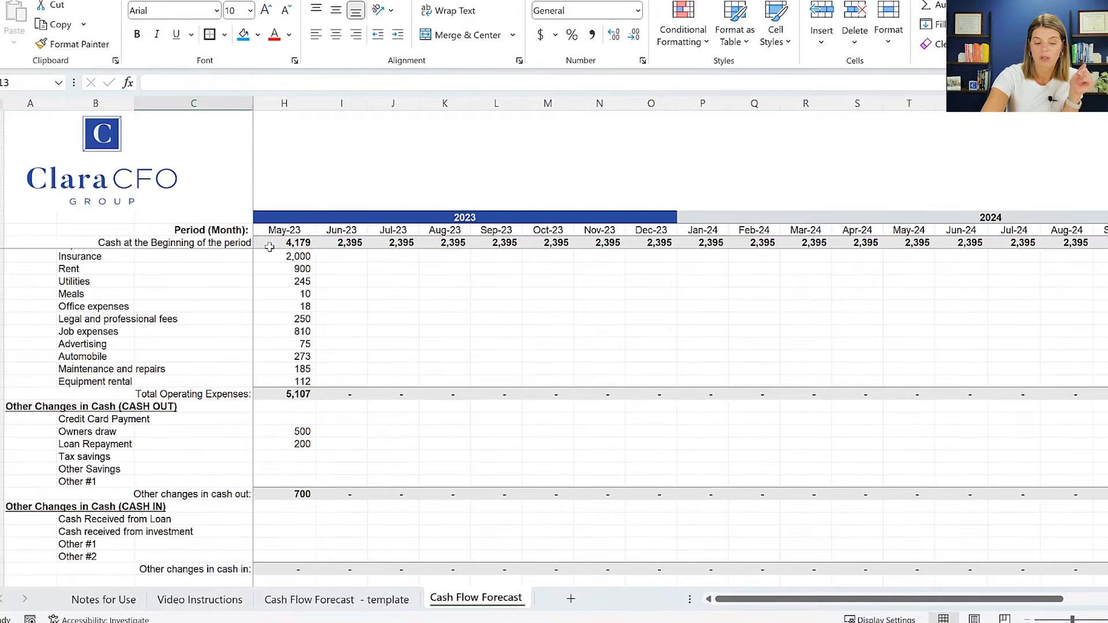
scroll(269, 247, "down", 1)
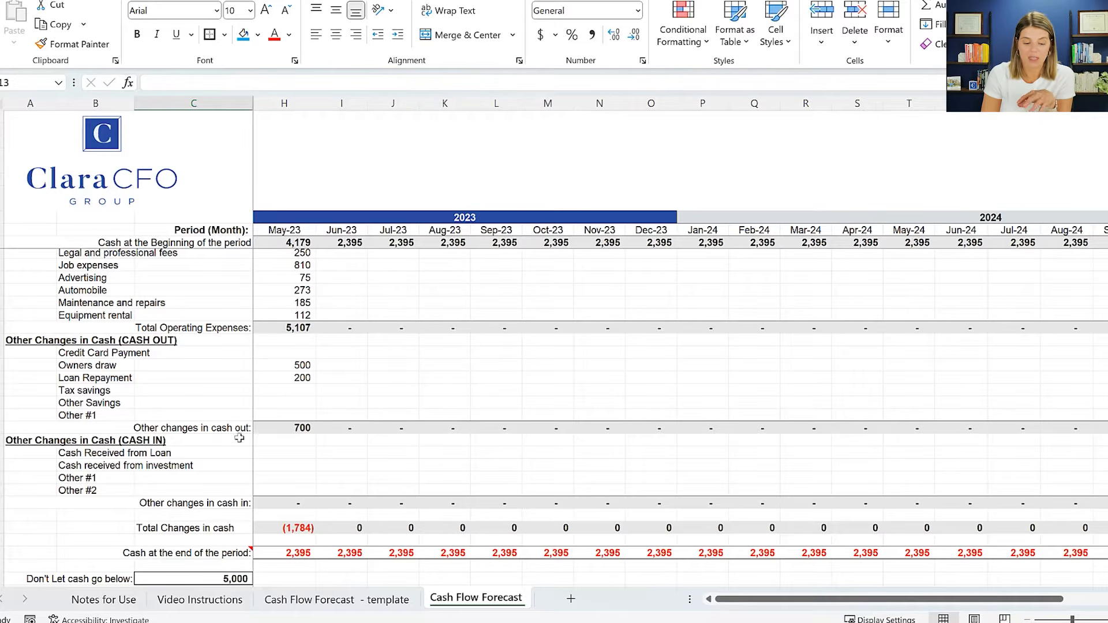
left_click(295, 243)
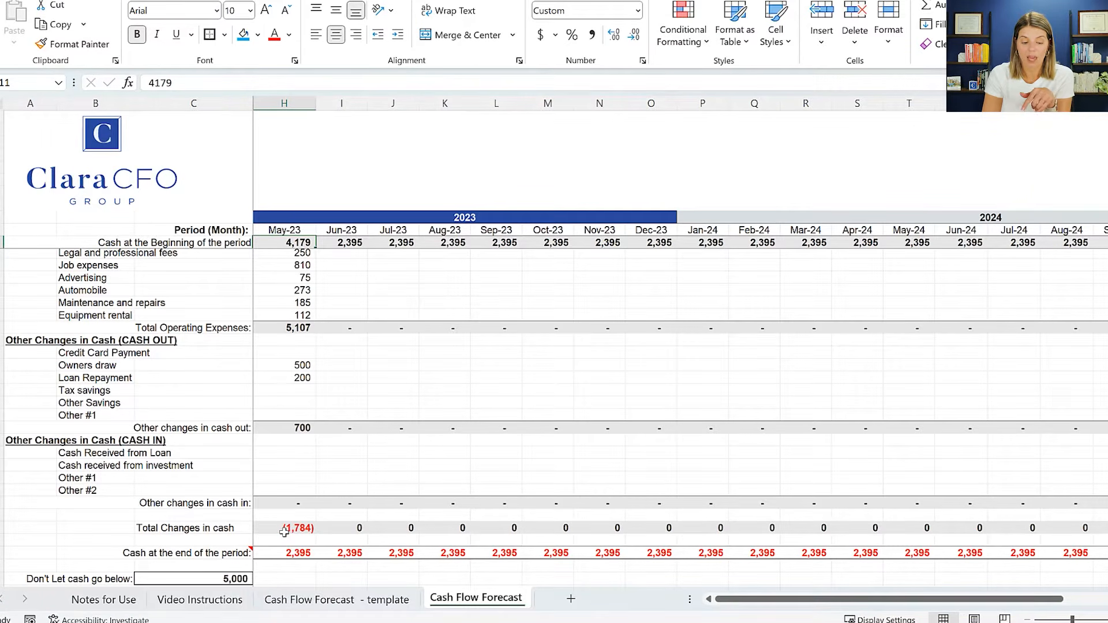
left_click(285, 553)
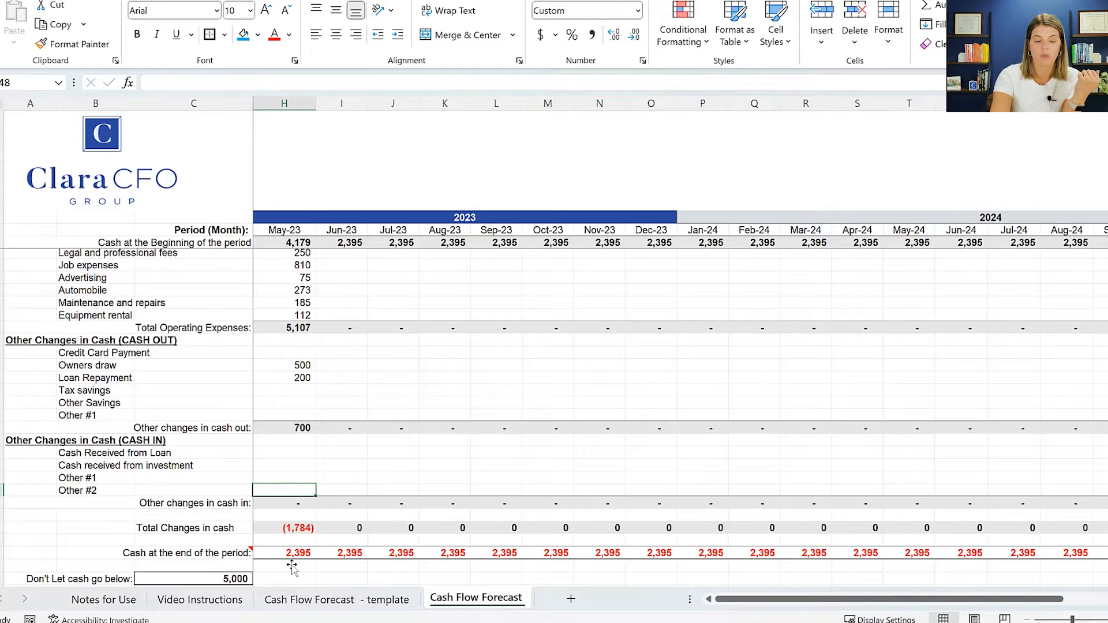
scroll(292, 567, "up", 3)
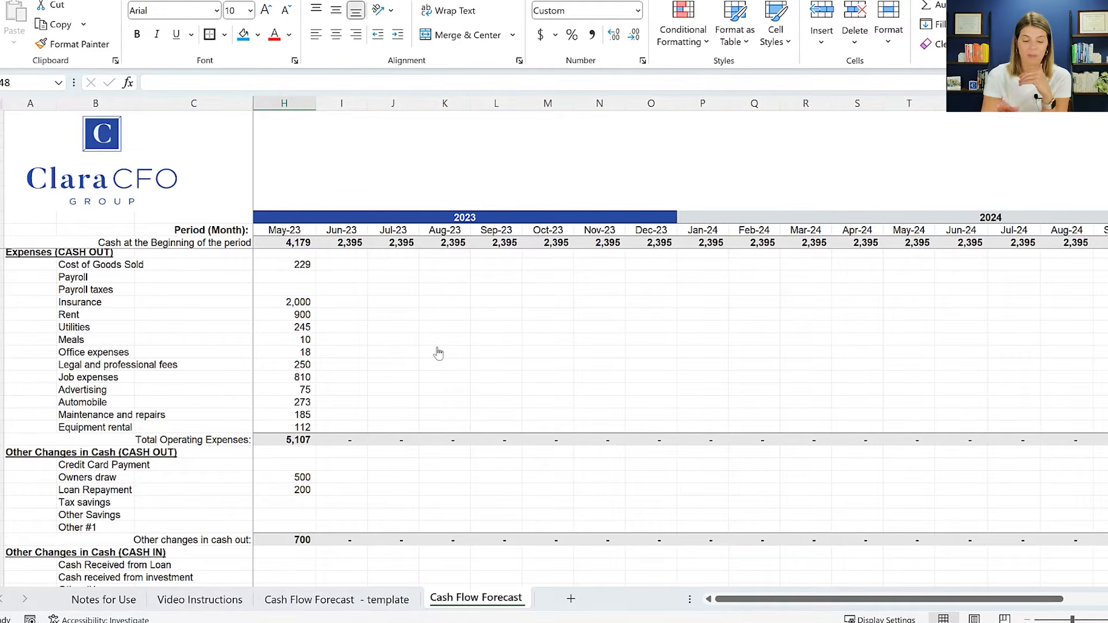
scroll(439, 353, "up", 2)
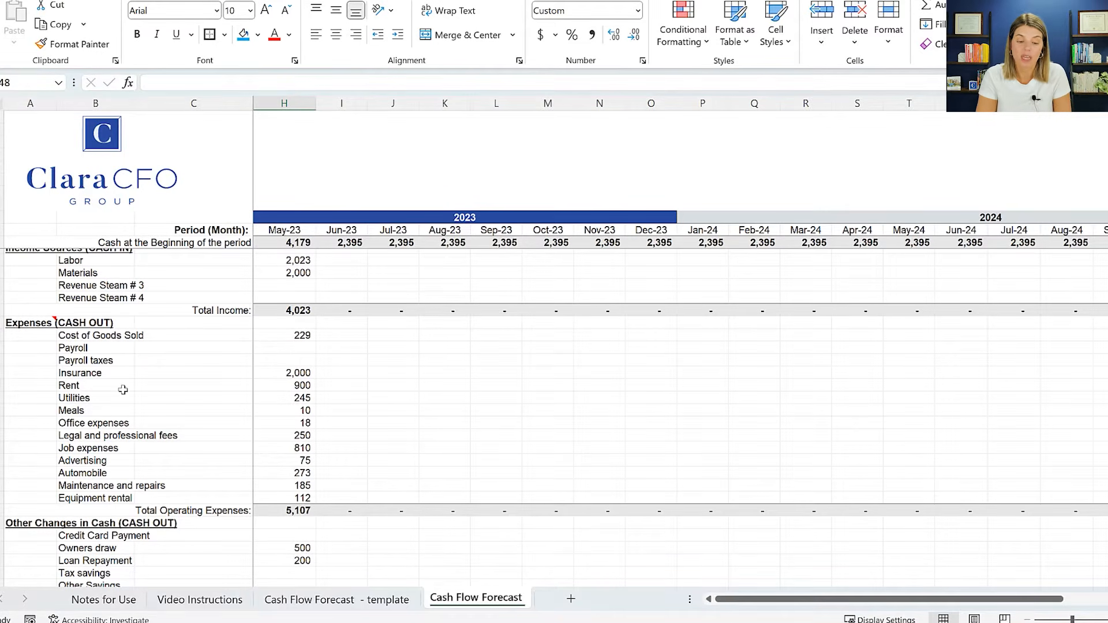
- Enter Jun-23 income of 5,000 for Labor and 2,000 for Materials, and fill both amounts across through Aug-23
left_click(333, 264)
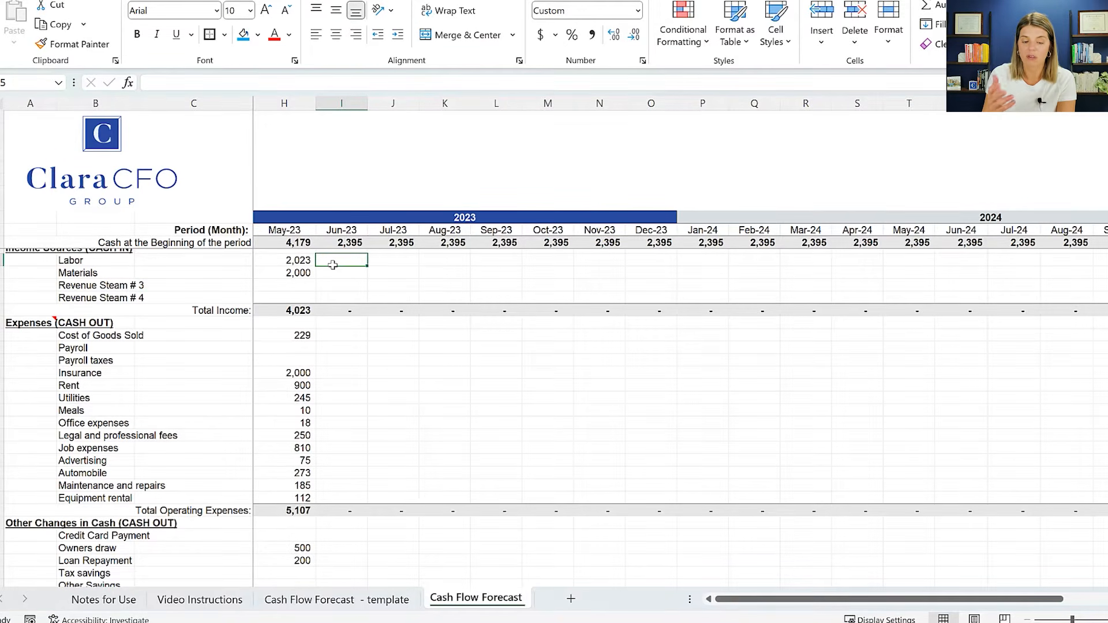
type("5,00")
type("0")
key("Return")
type("2,000")
key("Return")
left_click_drag(357, 262, 464, 274)
- Enter Sep-23 income of 4,000 for Labor and 1,000 for Materials
left_click(503, 262)
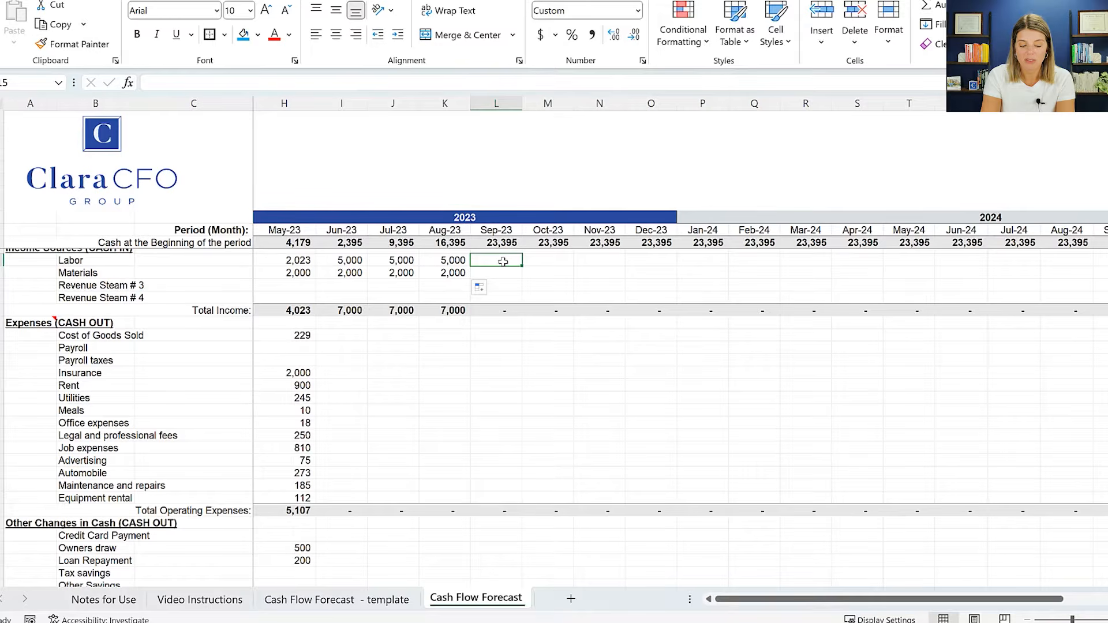
type("4000")
key("Return")
type("1,000")
key("ctrl+Return")
key("Right")
key("Up")
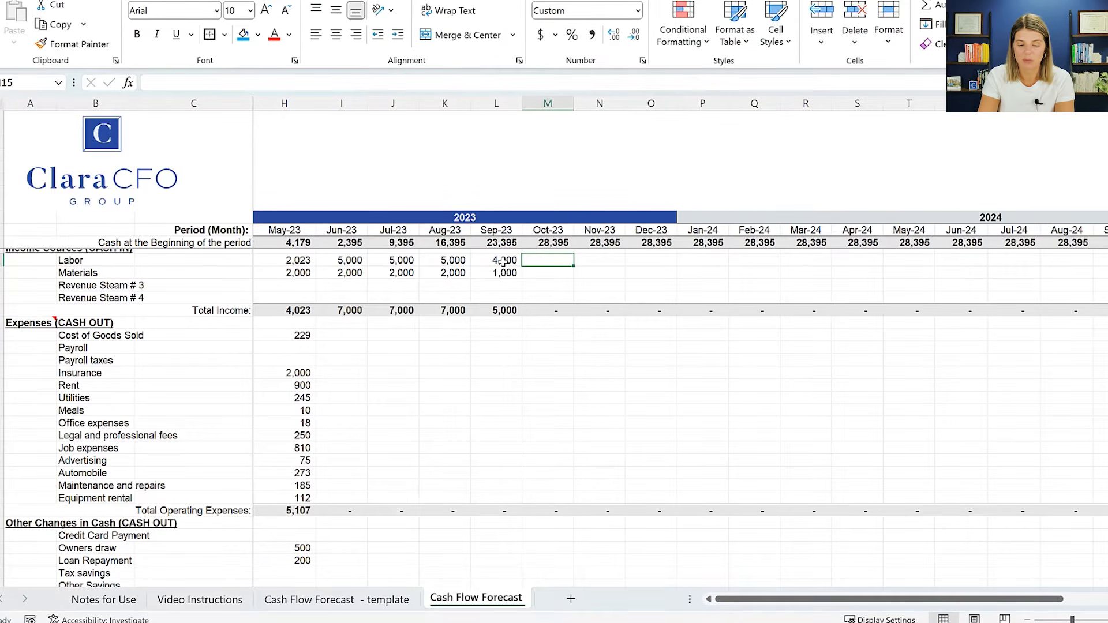
- Enter Oct-23 income of 2,000 for Labor and 1,000 for Materials, and copy both amounts to Nov-23 and Dec-23
type("2000")
key("Return")
type("1000")
key("ctrl+Return")
key("Up")
key("shift+Down")
key("ctrl+c")
key("Right")
key("ctrl+v")
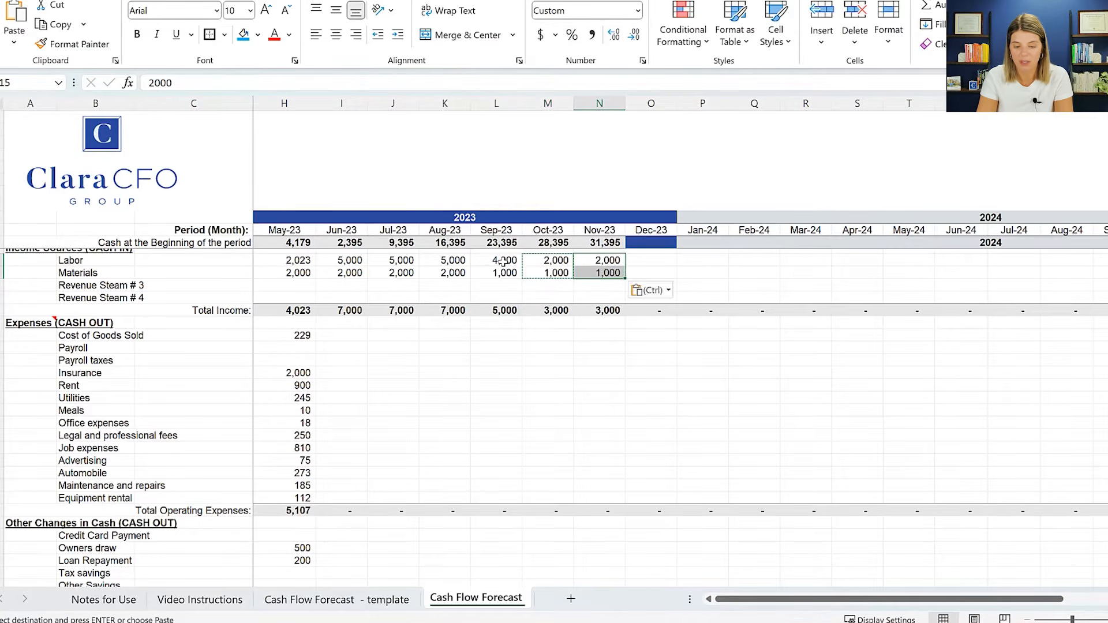
key("Right")
key("ctrl+v")
key("Down")
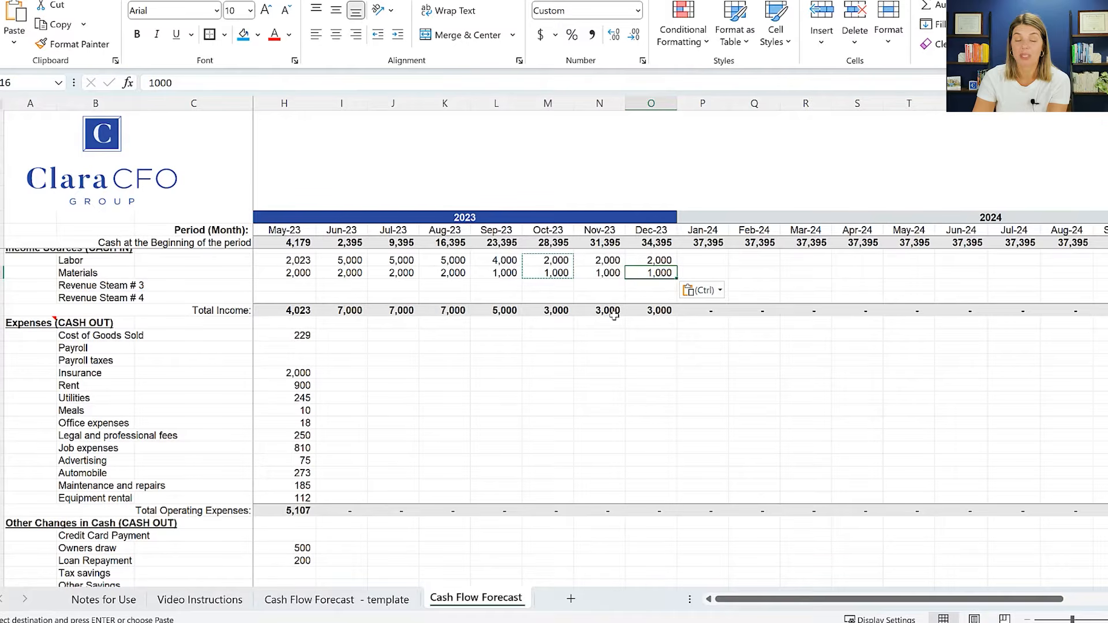
left_click(647, 242)
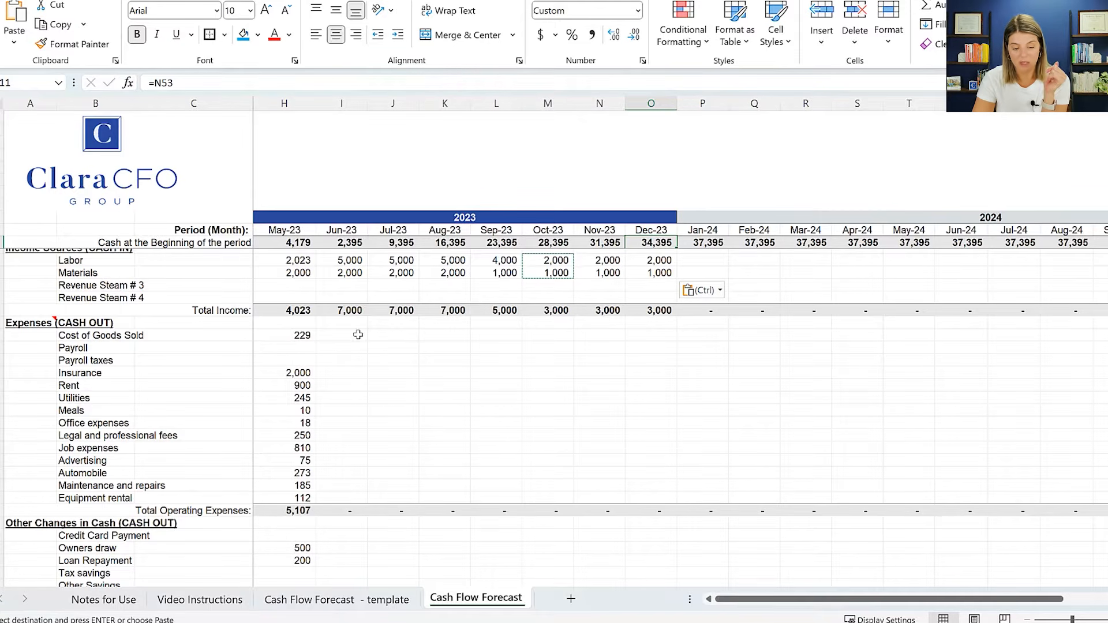
- Fill the May-23 Rent and Utilities amounts across through Dec-23
left_click(333, 335)
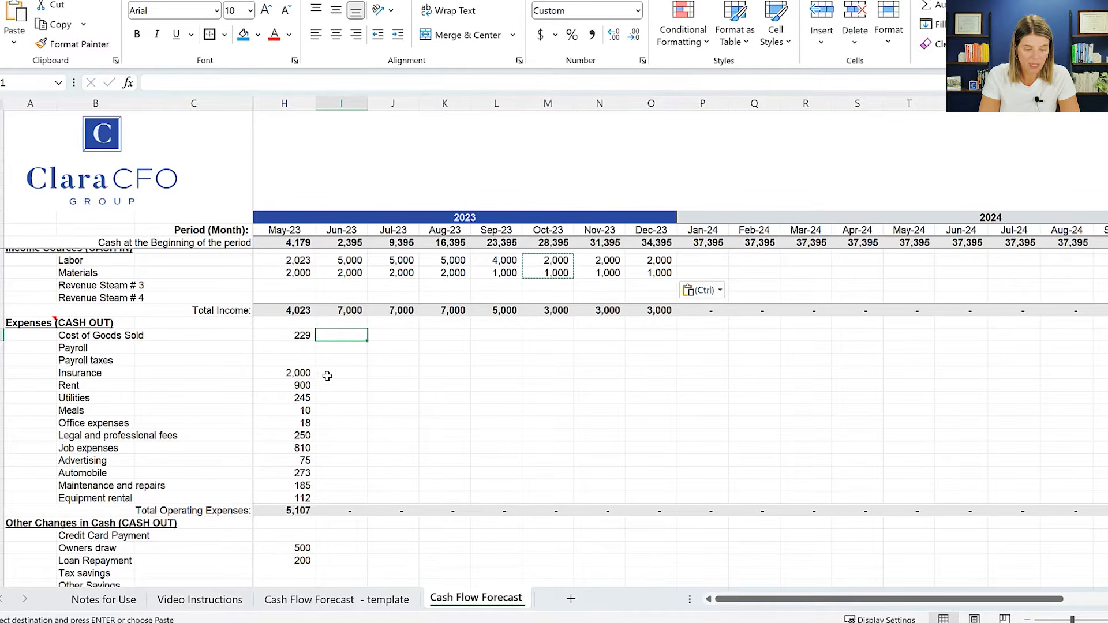
left_click(294, 371)
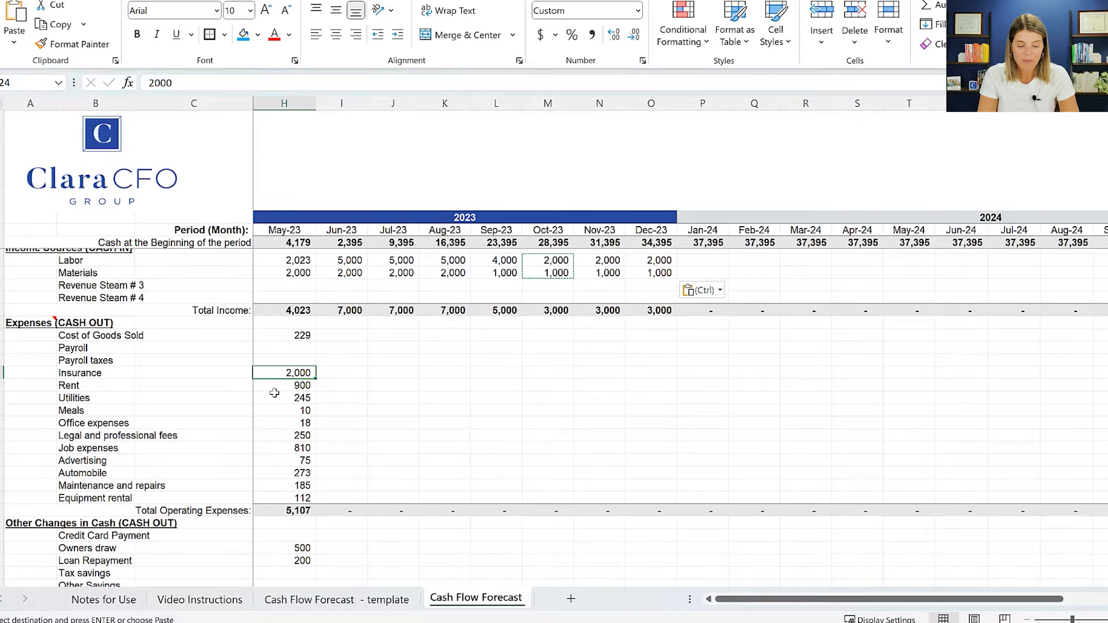
left_click(278, 388)
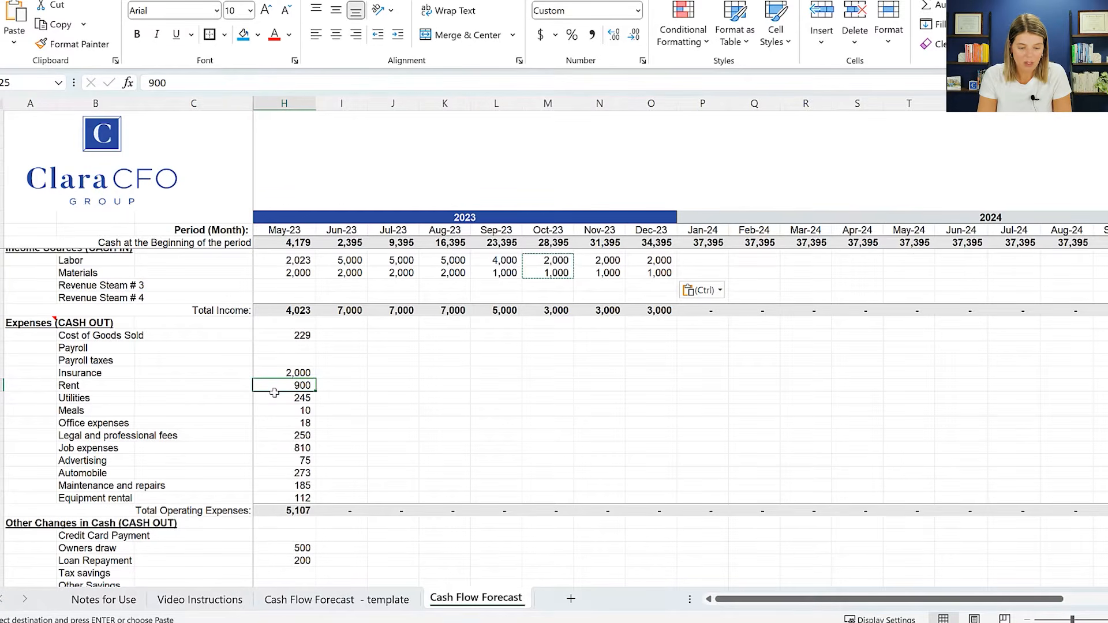
left_click_drag(316, 393, 659, 380)
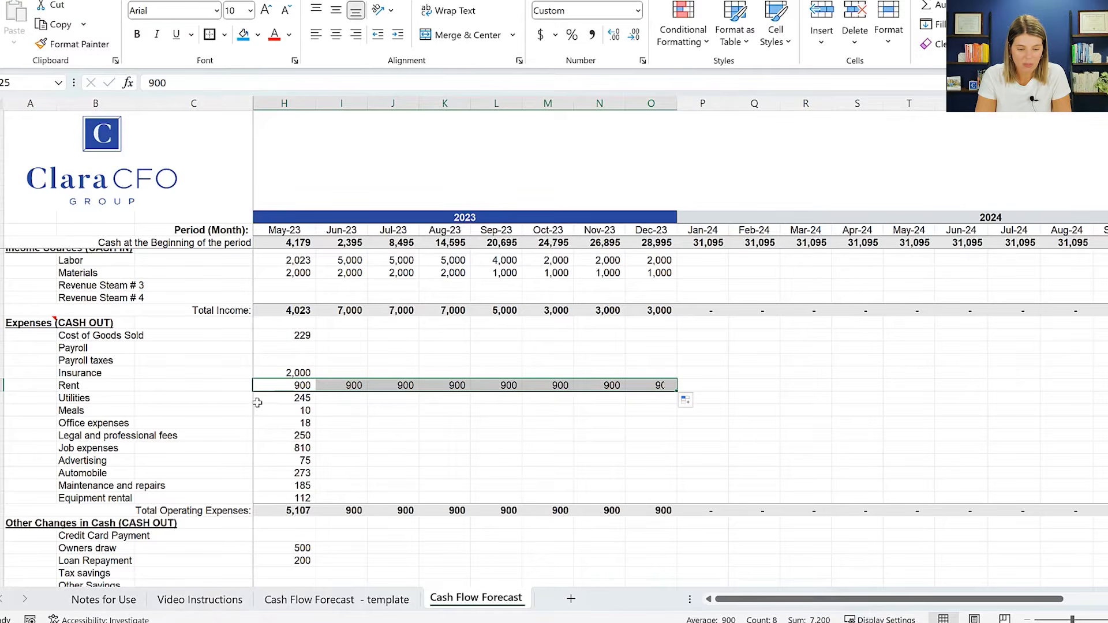
left_click(292, 398)
left_click_drag(316, 405, 664, 409)
- Enter 20 for Meals in Jun-23 and fill it across through Dec-23
left_click(346, 412)
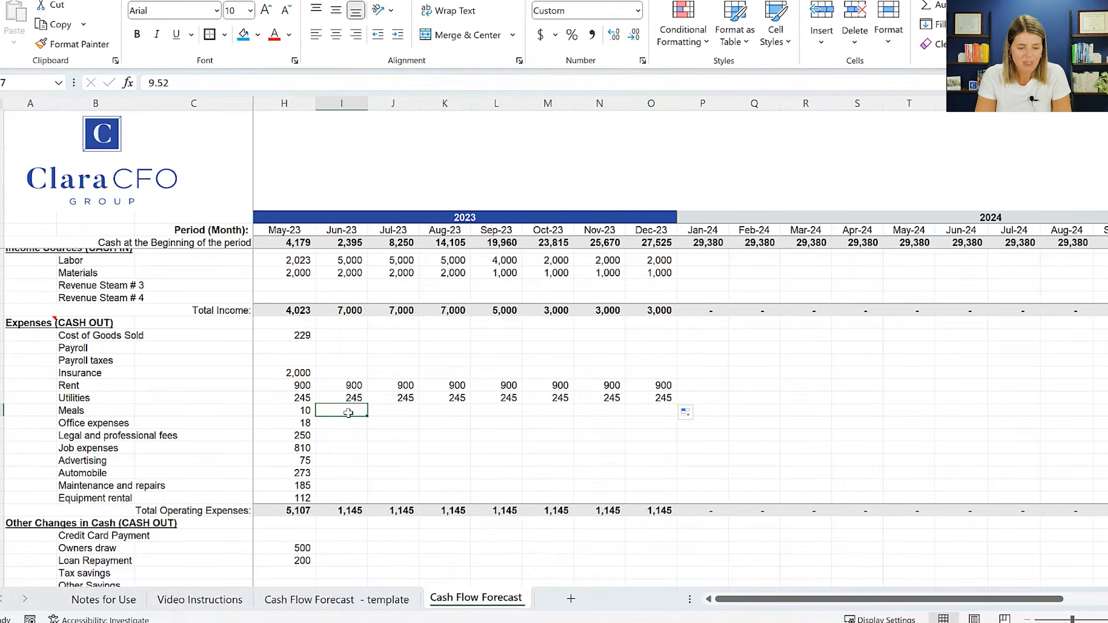
type("20")
key("Return")
left_click(347, 410)
left_click_drag(367, 415, 664, 413)
- Enter 25 for Office expenses in Jun-23 and fill it across through Dec-23
left_click(352, 428)
type("25")
key("Return")
left_click(352, 422)
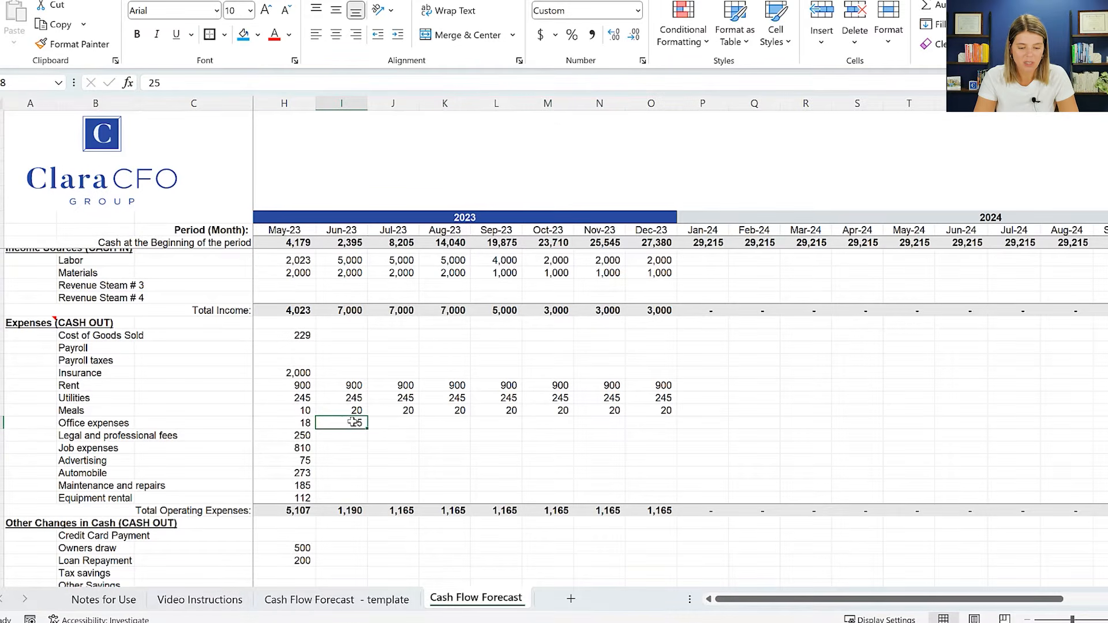
left_click_drag(367, 428, 673, 425)
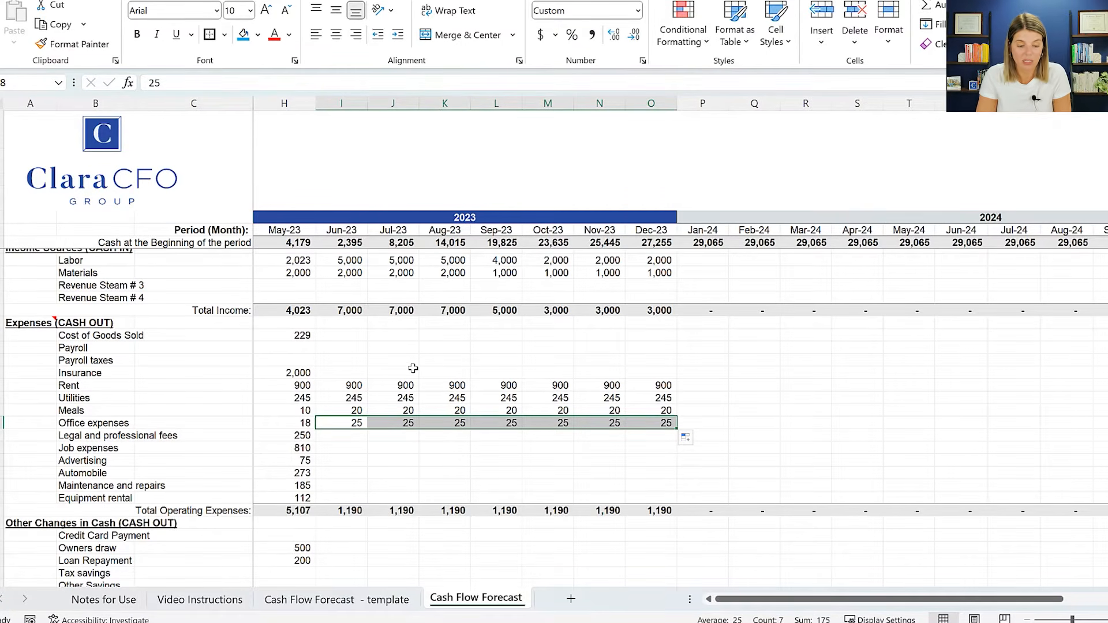
- Calculate the Jun-23 Cost of Goods Sold as Total Income times 0.1 with the formula =I19*.1
left_click(344, 336)
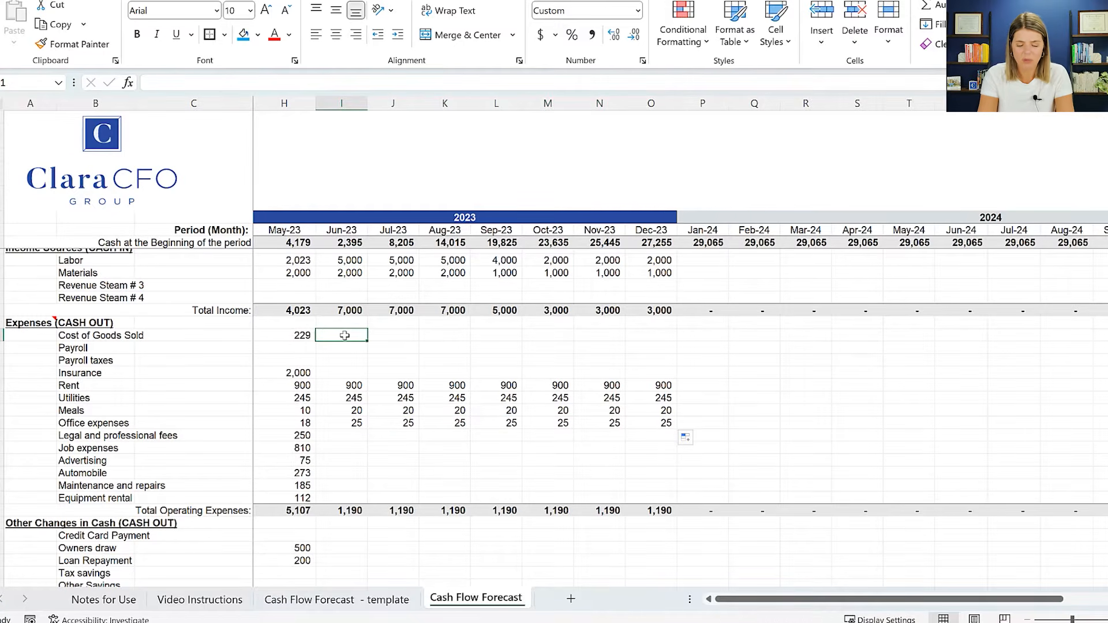
type("=")
left_click(346, 310)
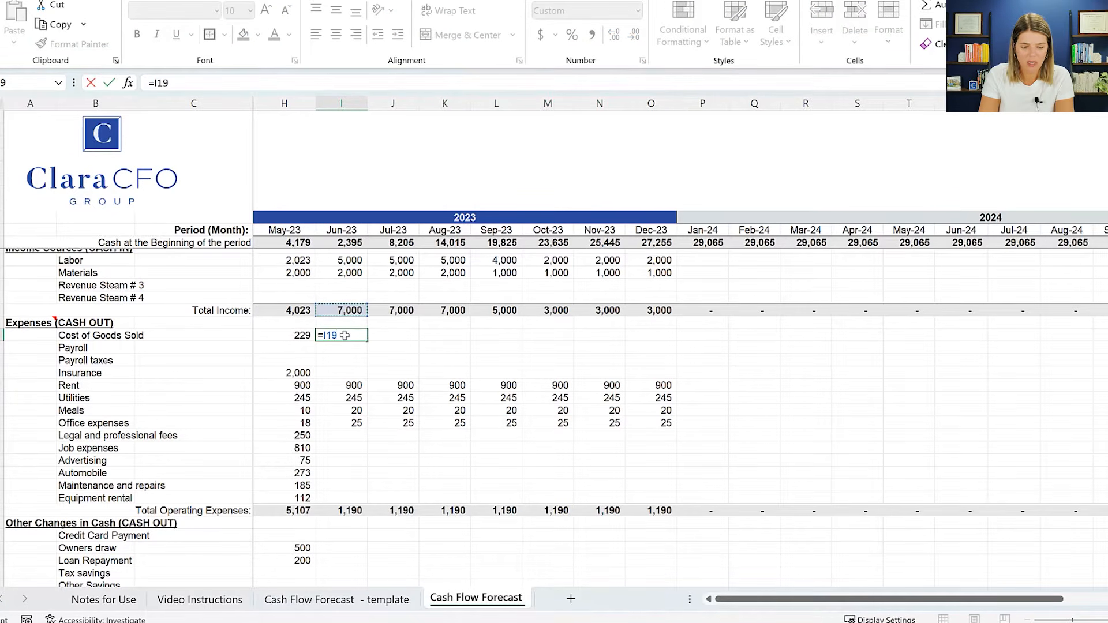
type("*.1")
key("Return")
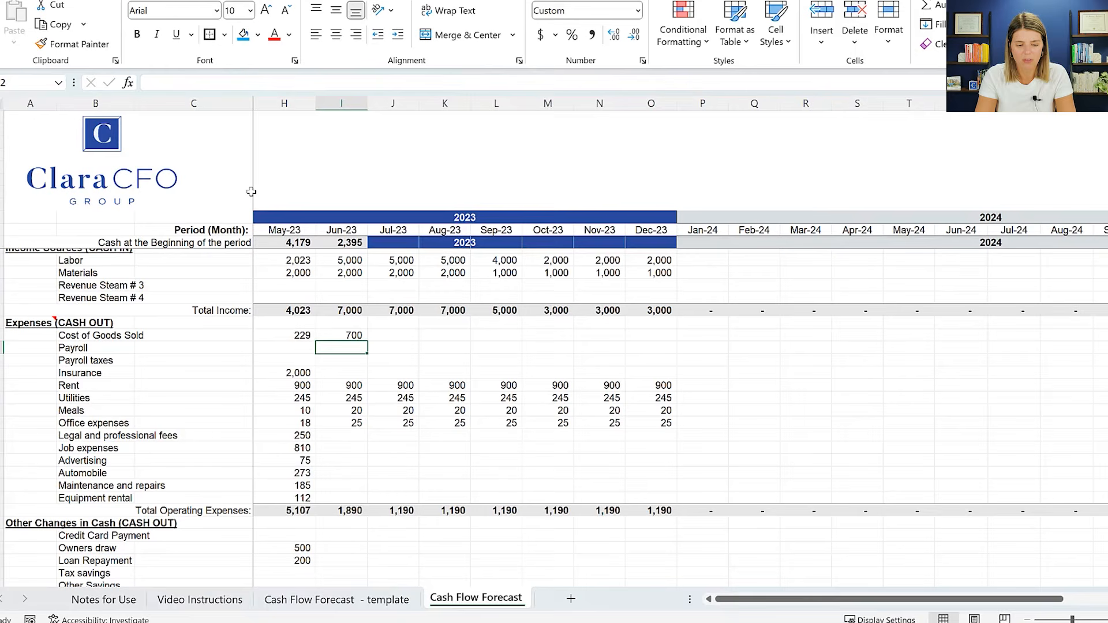
- Change the multiplier in the Jun-23 Cost of Goods Sold formula to 0.07
left_click(344, 331)
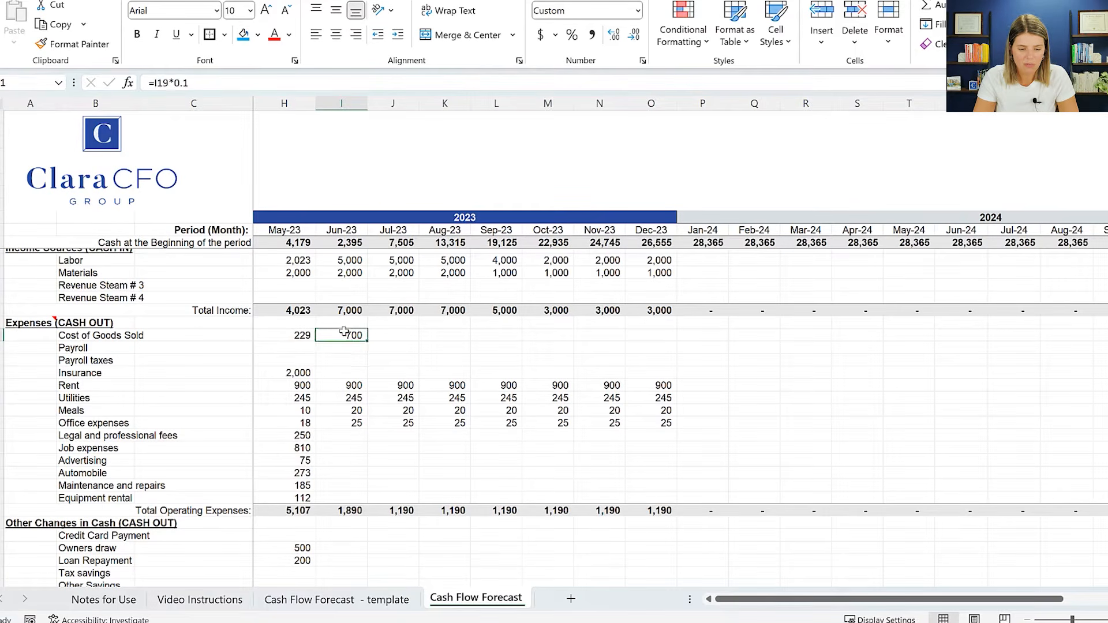
left_click(263, 82)
key("BackSpace")
type("7")
key("Return")
left_click(346, 336)
left_click(196, 82)
key("Left")
type("0")
key("Return")
- Fill the Jun-23 Cost of Goods Sold formula across through Dec-23 and check the Jul-23 formula
left_click(327, 337)
left_click_drag(367, 341, 665, 333)
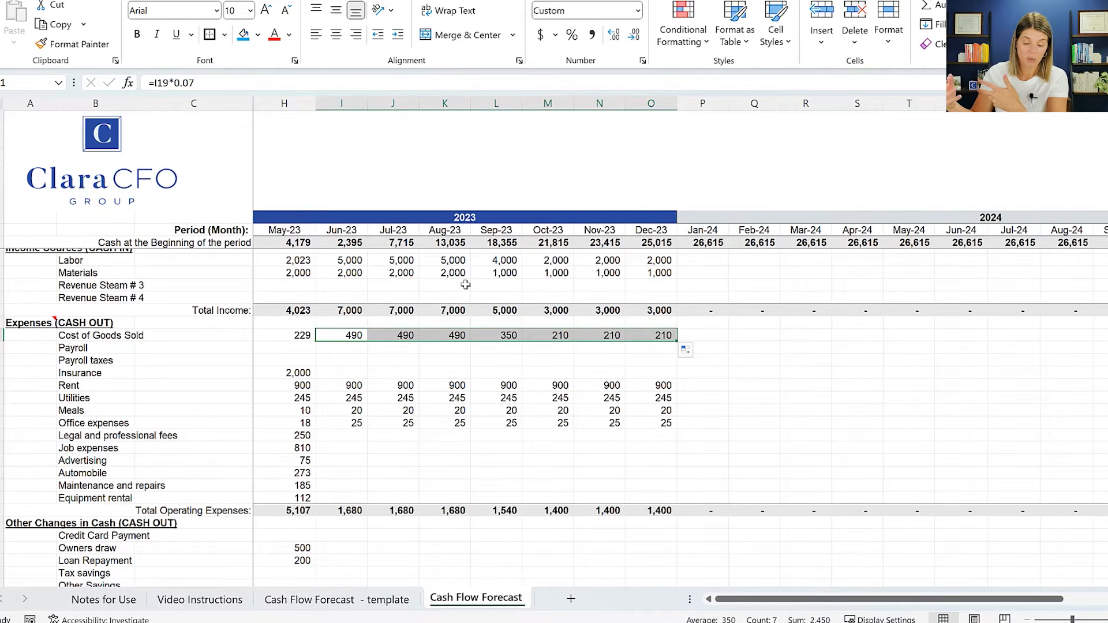
left_click(390, 332)
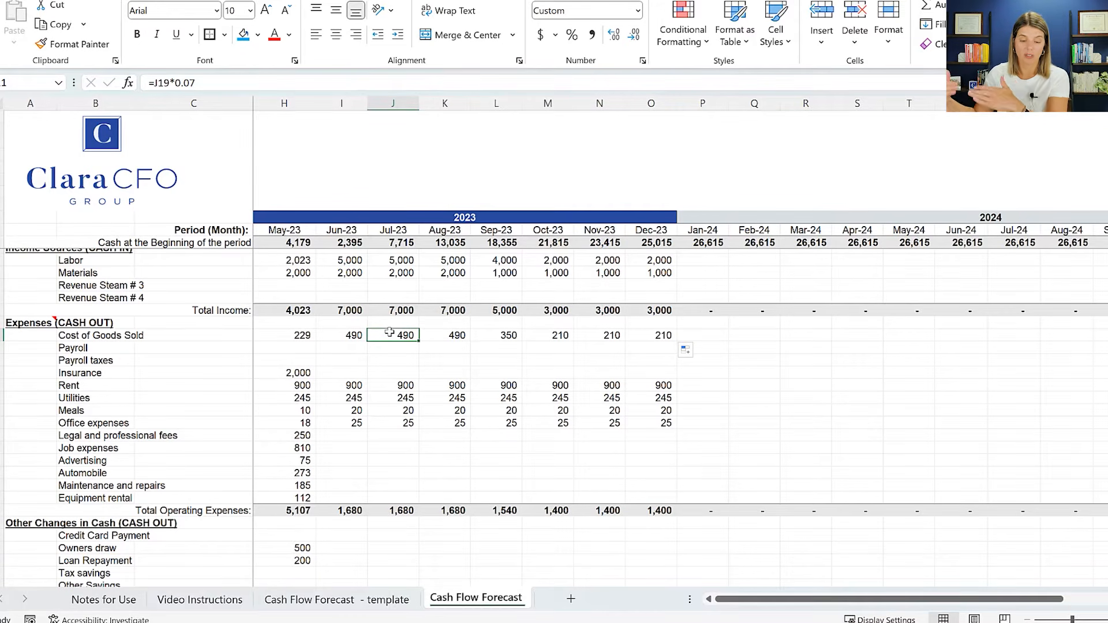
- Fill the May-23 Legal and professional fees amount across through Dec-23
left_click(293, 375)
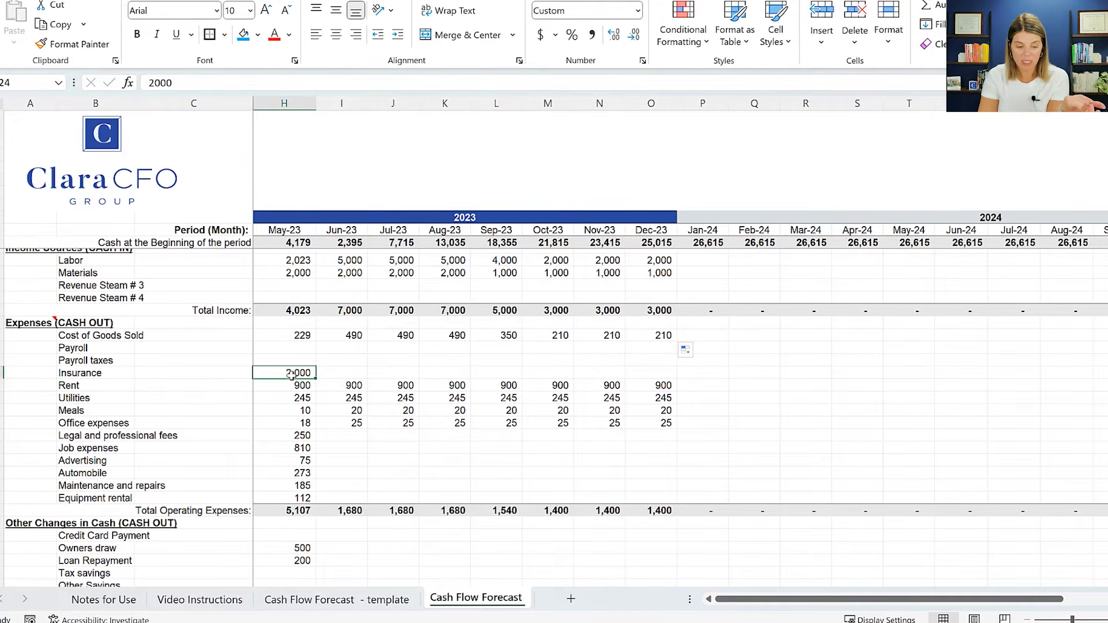
left_click(303, 437)
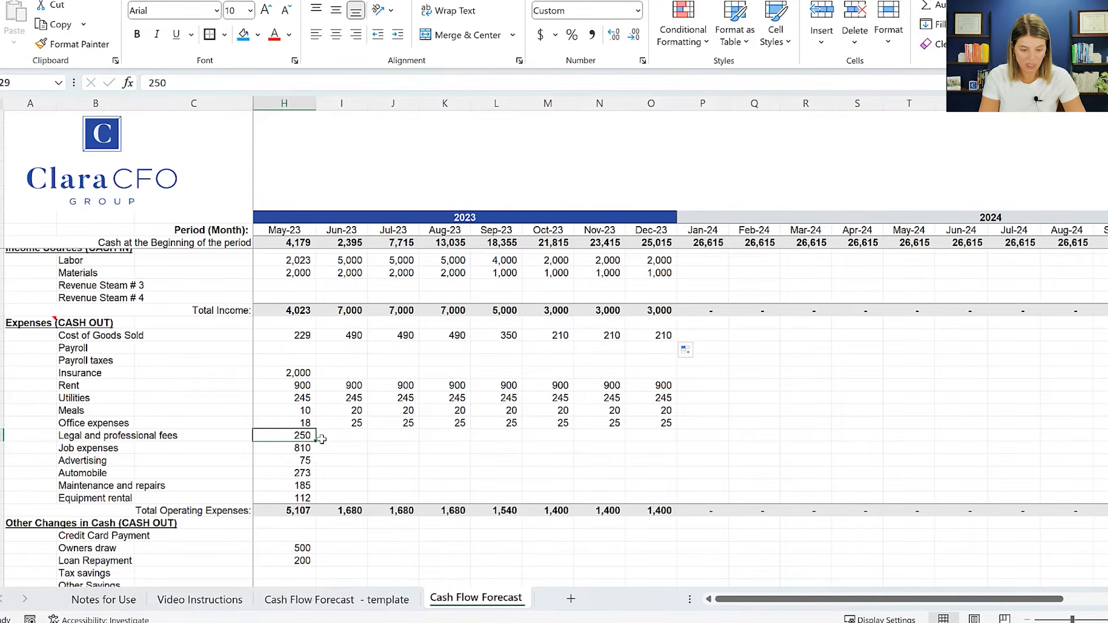
left_click_drag(316, 441, 674, 449)
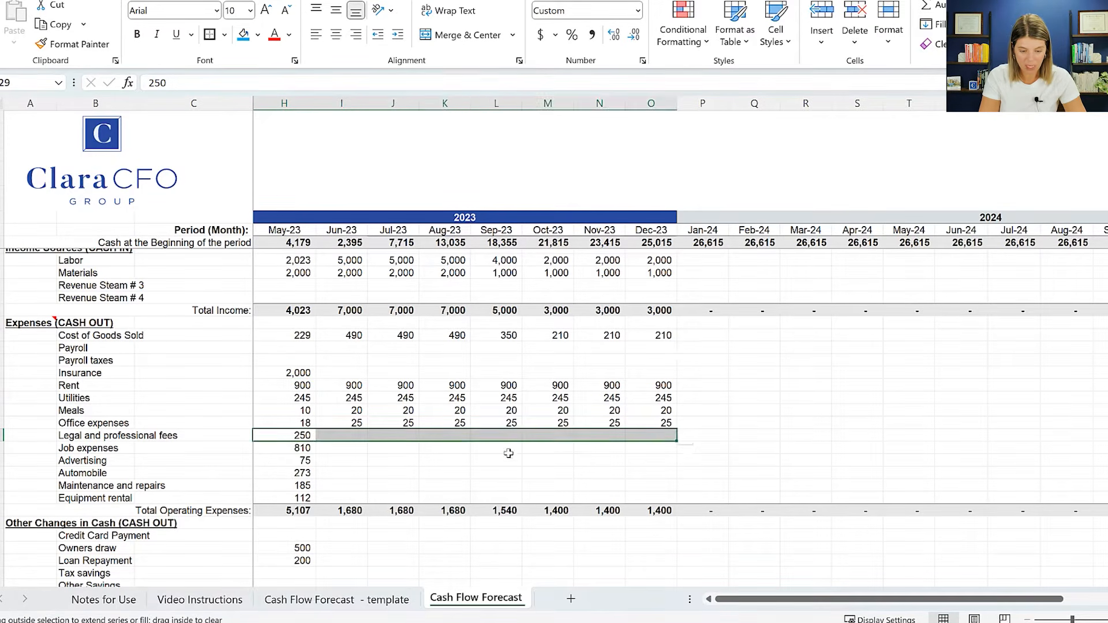
- Enter 750 for Job expenses in Jun-23 and fill it across through Dec-23
left_click(300, 451)
left_click(340, 449)
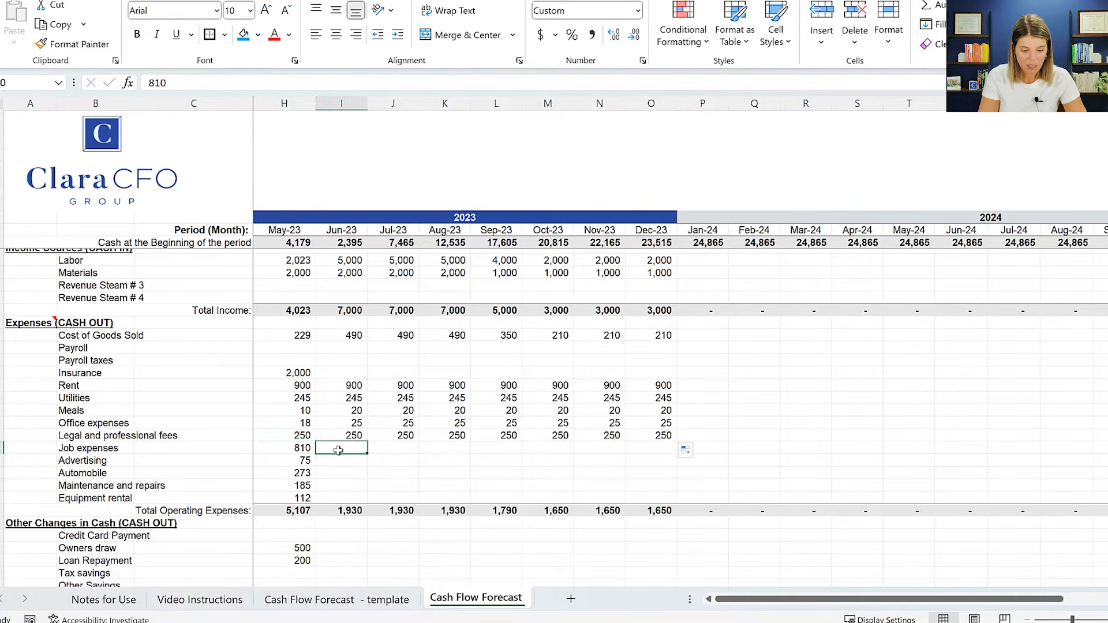
type("750")
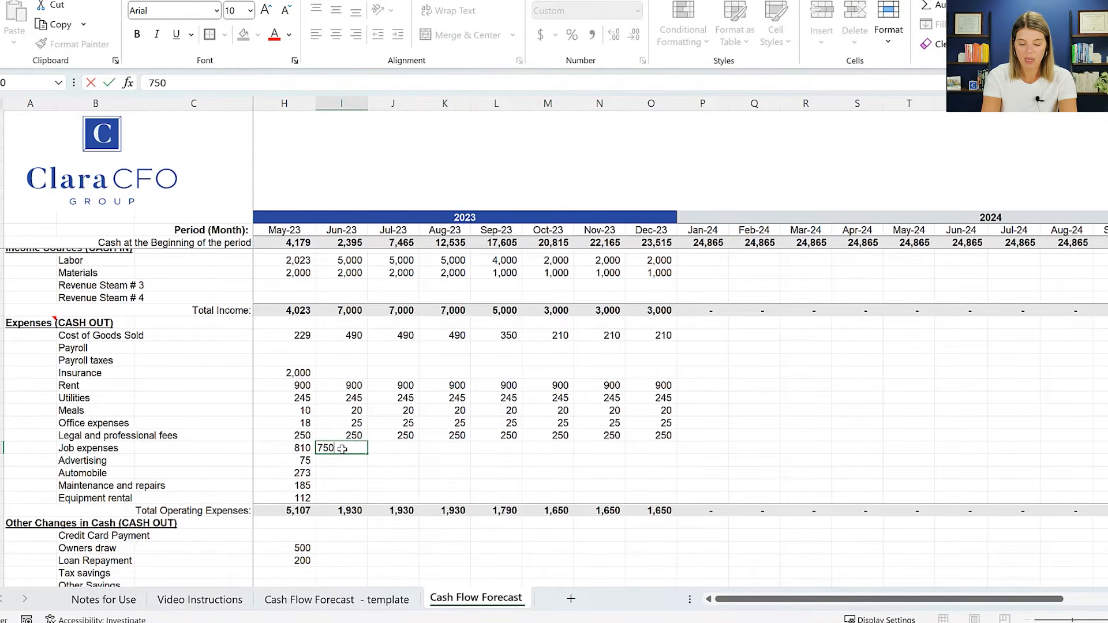
key("Return")
key("Up")
left_click_drag(367, 454, 674, 453)
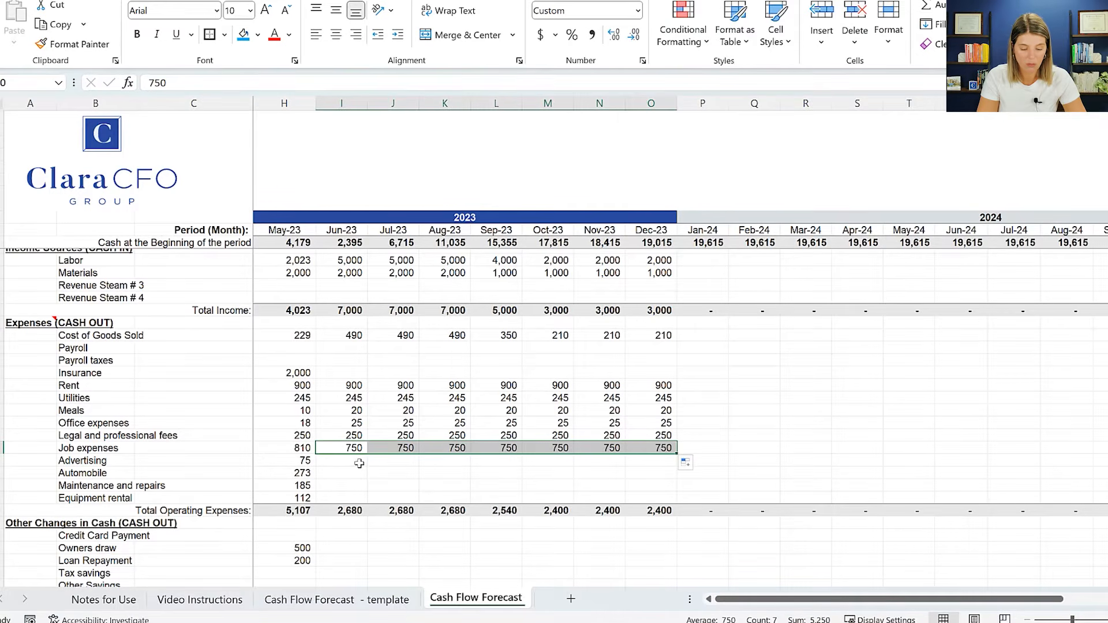
- Fill the May-23 Advertising amount across through Dec-23 and select the May-23 Automobile amount
left_click(285, 460)
left_click_drag(316, 466, 674, 461)
left_click(303, 473)
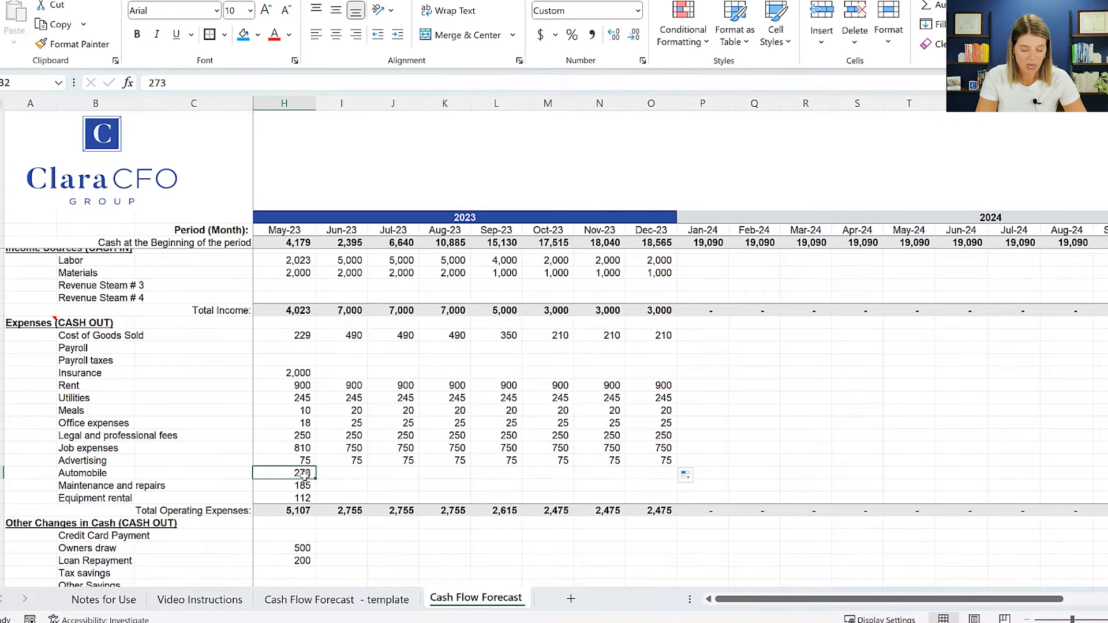
- Fill the May-23 Automobile, Maintenance and repairs, and Equipment rental amounts across through Dec-23 and check the May-23 Total Operating Expenses formula
left_click_drag(290, 473, 670, 498)
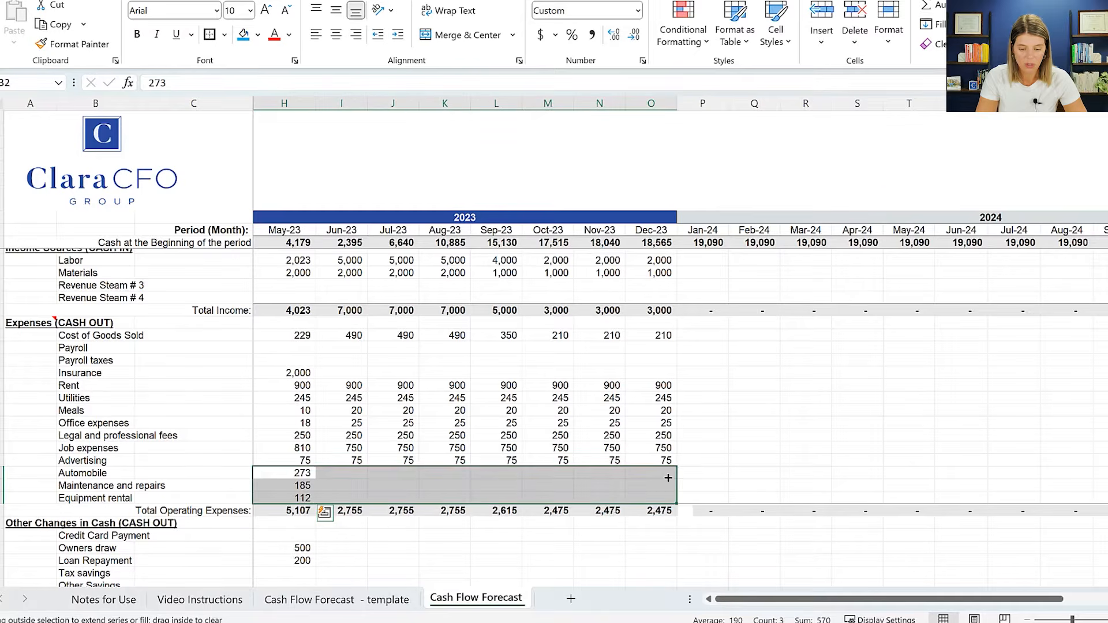
left_click(293, 510)
key("Right")
key("Left")
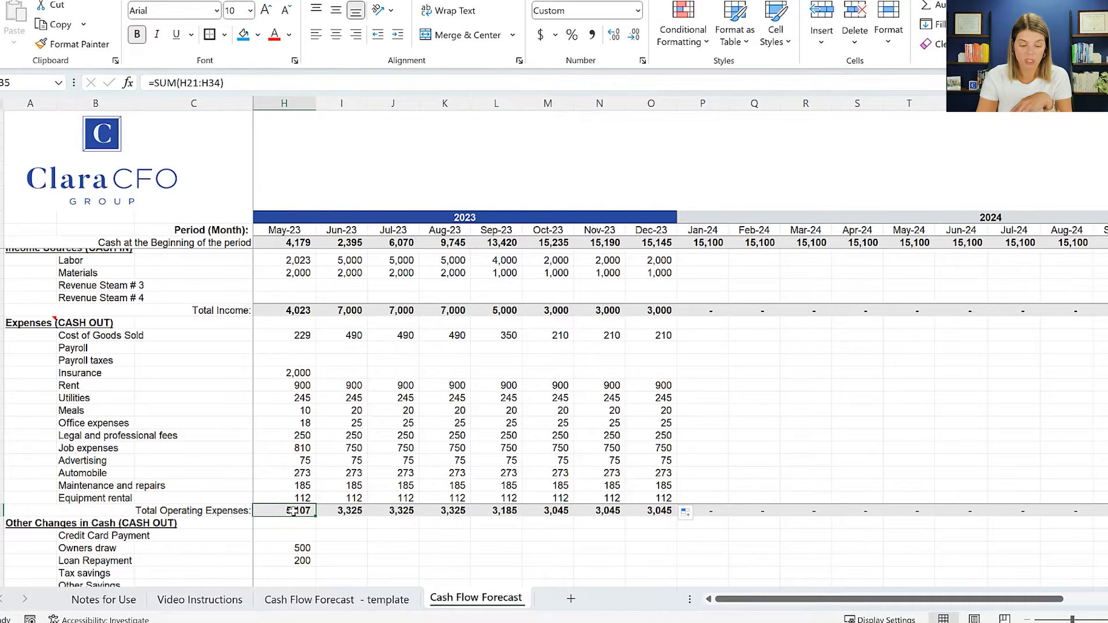
key("Right")
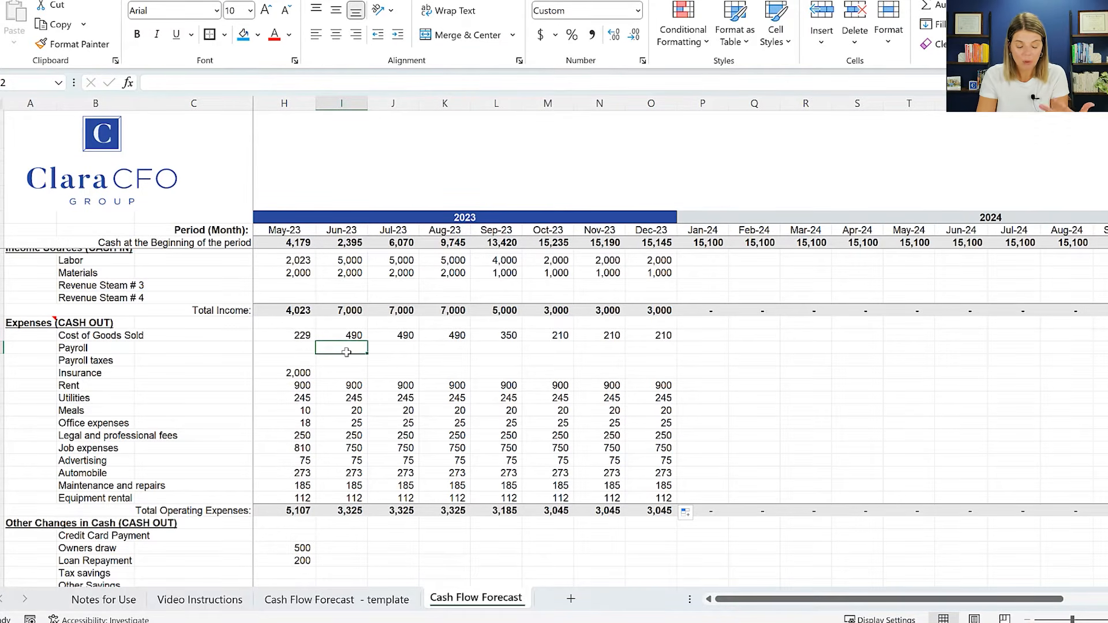
- Enter 2000 for Payroll in Jun-23 and copy it to Jul-23 and Aug-23
type("2000")
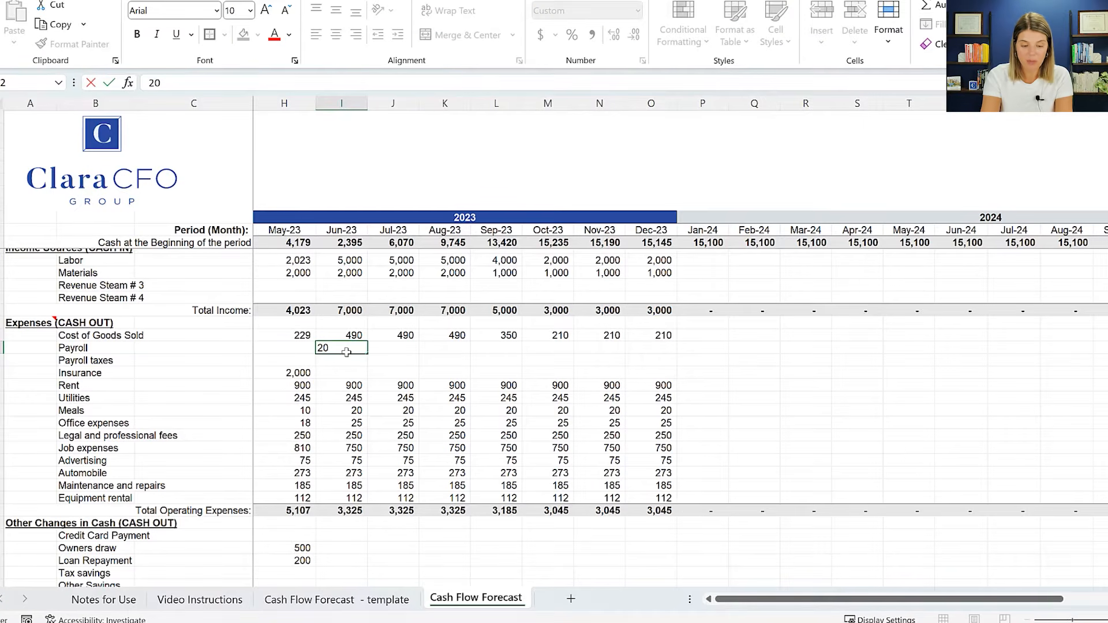
key("ctrl+Return")
key("ctrl+c")
key("Right")
key("ctrl+v")
key("Right")
key("ctrl+v")
- Calculate Jun-23 Payroll taxes as Payroll times 0.1 with =I22*0.1 and fill the formula across through Aug-23
key("Down")
key("Left")
key("Left")
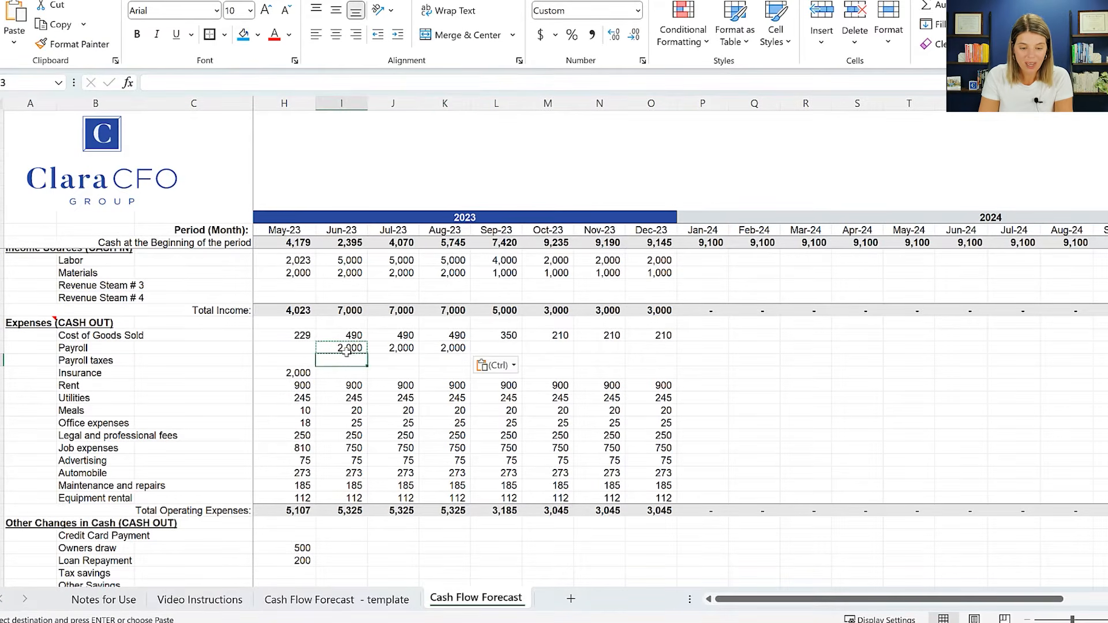
type("=")
left_click(346, 349)
type("*")
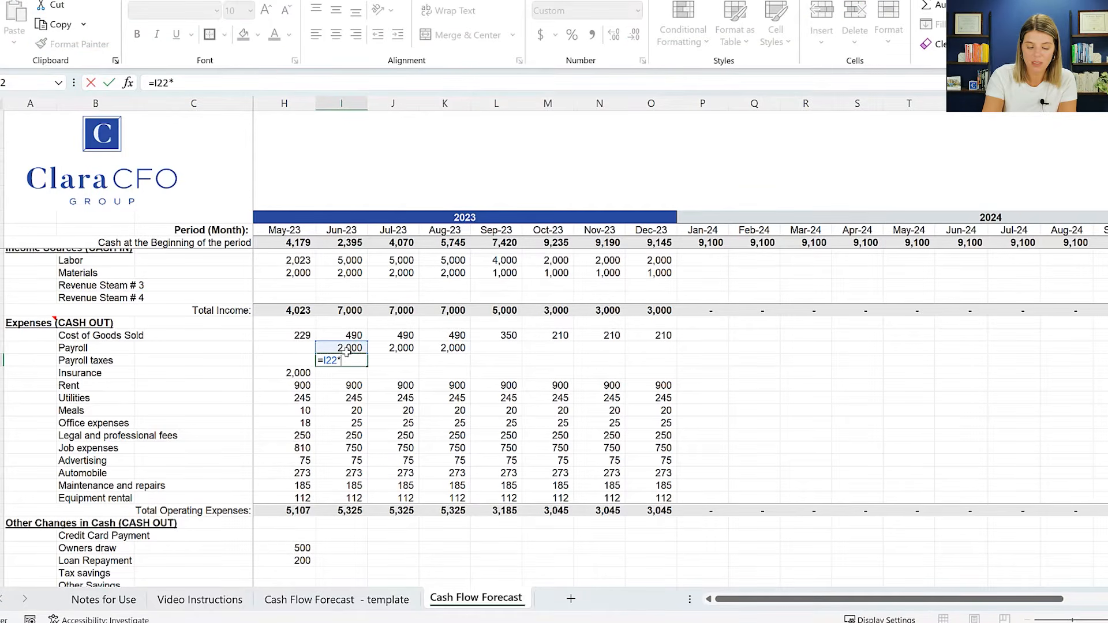
key("ctrl+Return")
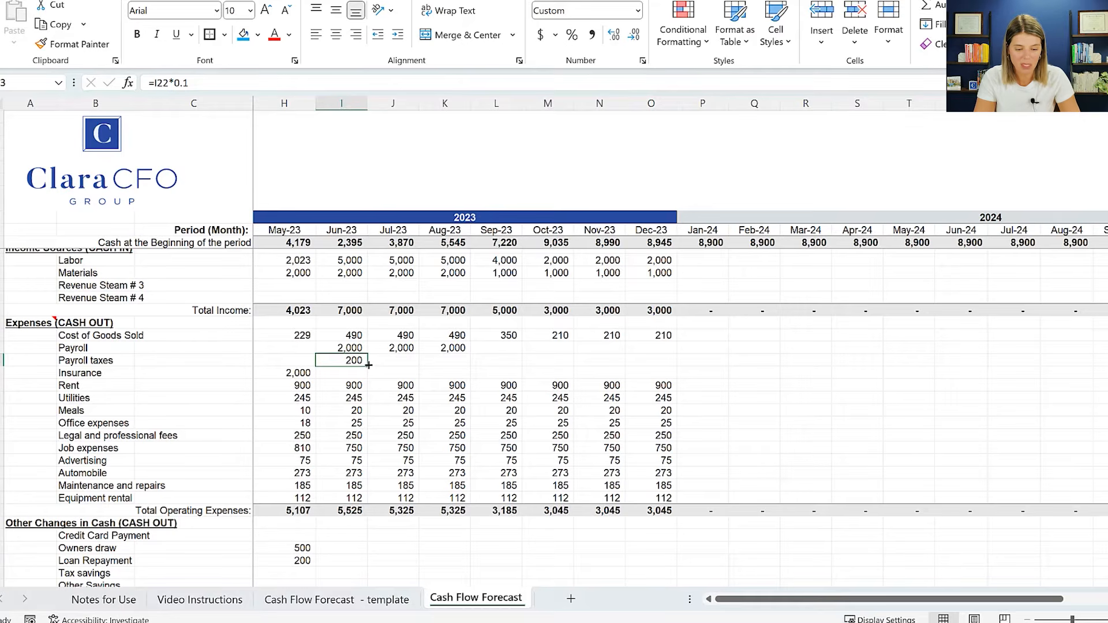
left_click_drag(367, 366, 459, 360)
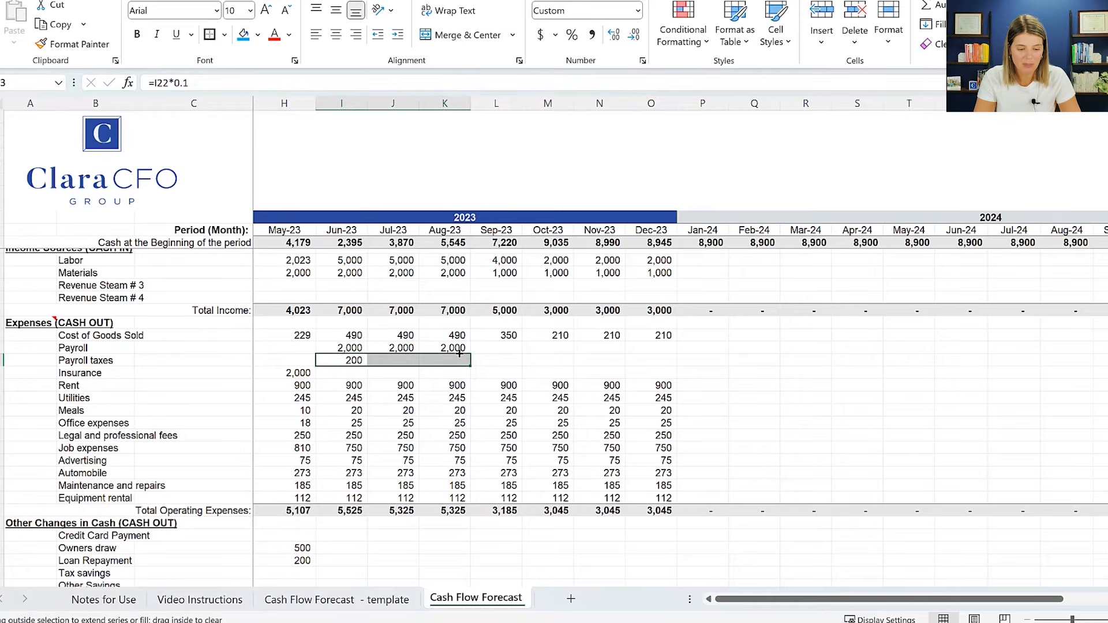
left_click(490, 360)
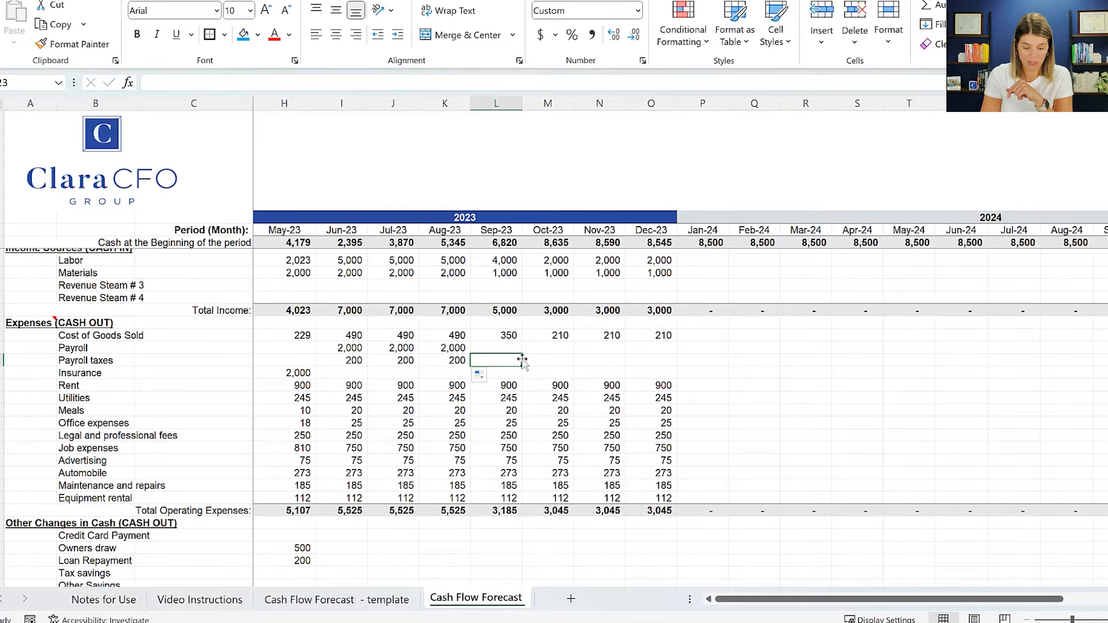
- Review the Total Operating Expenses from Jun-23 through Sep-23
left_click(327, 511)
key("Right")
key("Right")
key("Right")
- Fill the May-23 Loan Repayment amount across through Dec-23
key("Down")
key("Down")
key("Down")
key("Down")
key("Down")
key("Down")
key("Down")
key("Down")
key("Down")
key("Down")
key("Down")
key("Down")
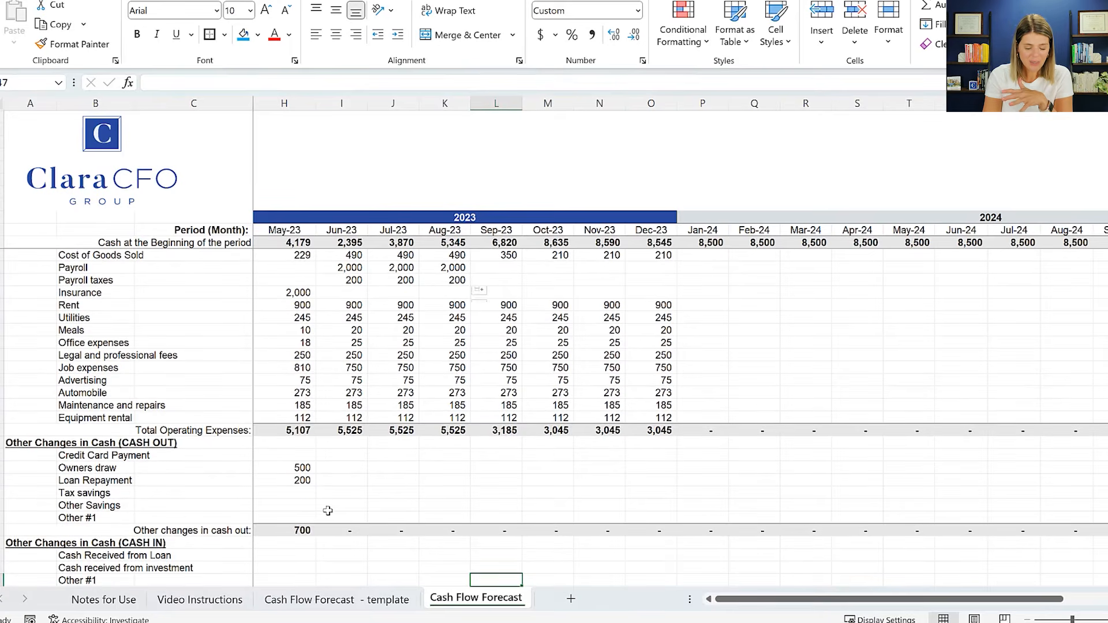
scroll(328, 511, "down", 1)
key("Up")
key("Up")
key("Up")
key("Up")
key("Up")
key("Up")
key("Up")
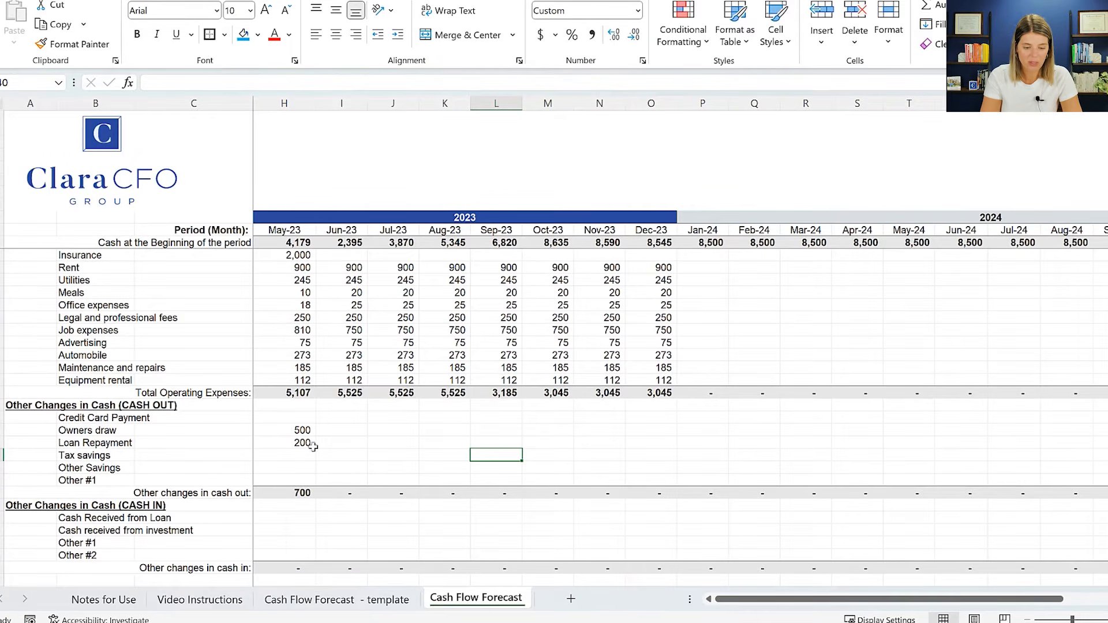
left_click(299, 441)
left_click_drag(314, 449, 628, 455)
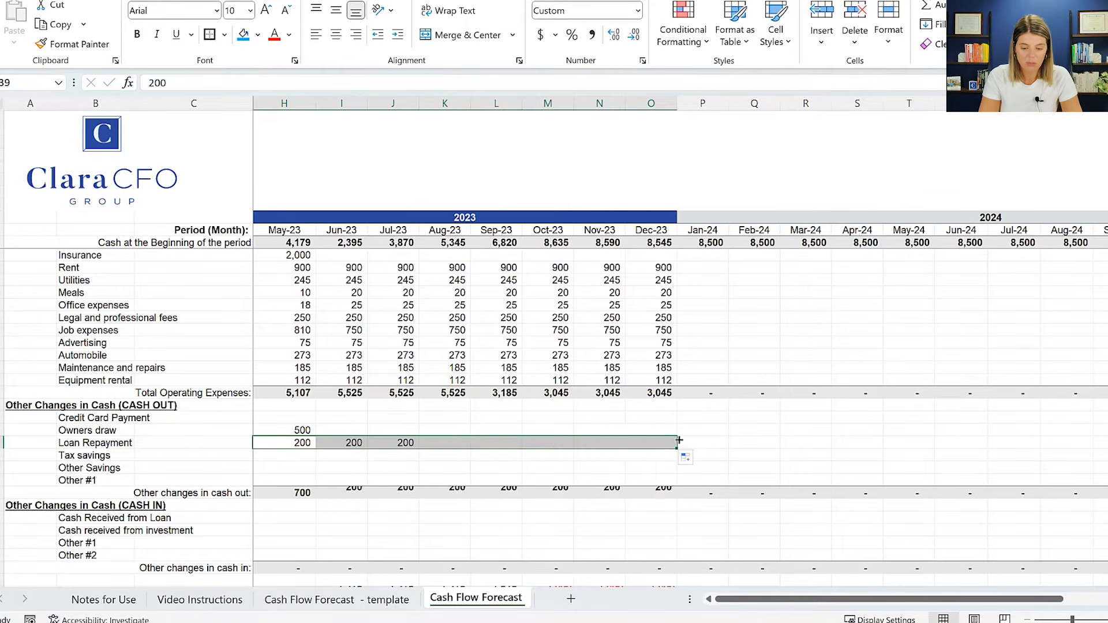
- Fill the May-23 Owners draw amount across through Dec-23
left_click(332, 431)
left_click(302, 430)
left_click_drag(313, 435, 664, 442)
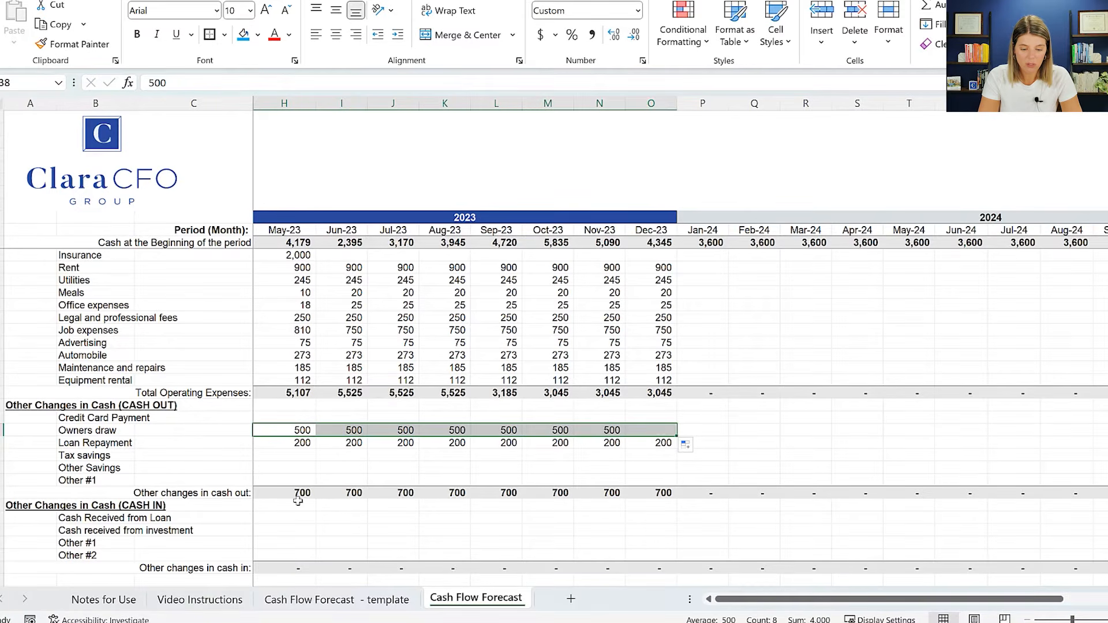
- Examine the Other Changes in Cash sections and the cash summary rows down to the minimum-cash threshold
left_click(300, 466)
key("Down")
key("Down")
key("Down")
key("Down")
key("Down")
key("Down")
key("Down")
key("Down")
key("Down")
key("Down")
key("Down")
key("Down")
key("Down")
key("Down")
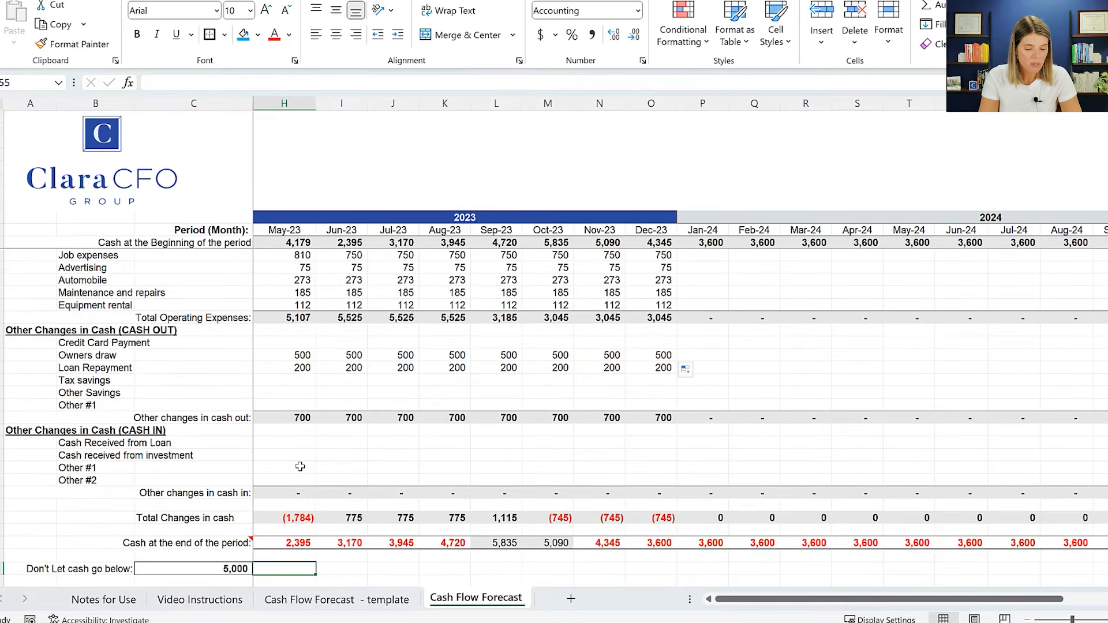
left_click(300, 466)
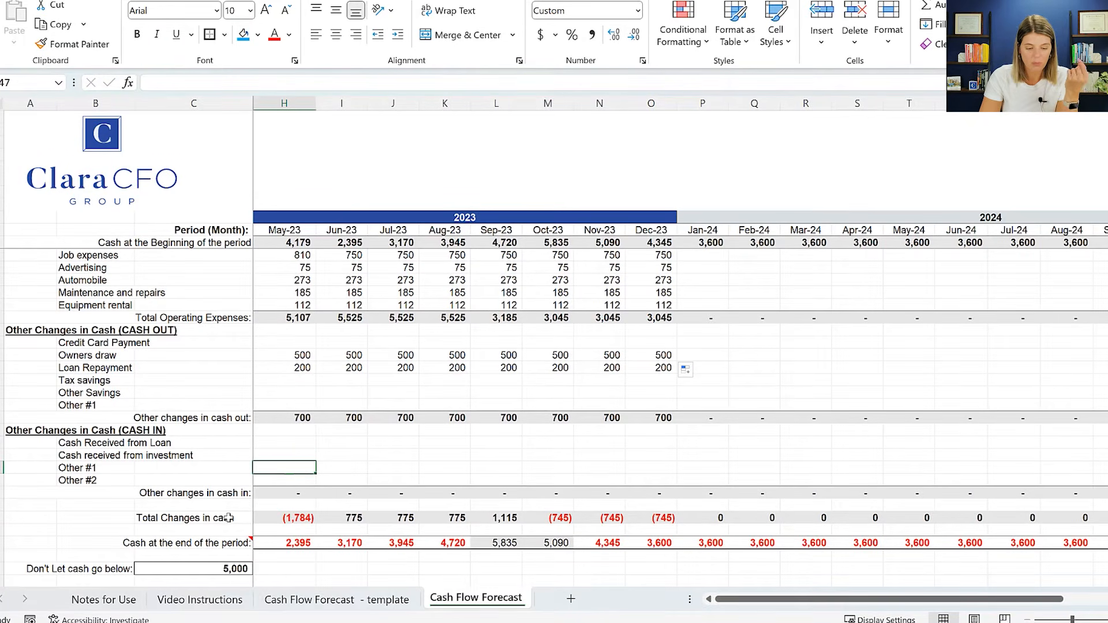
- Examine the Total Changes in cash month by month from May-23 through Dec-23
left_click(267, 517)
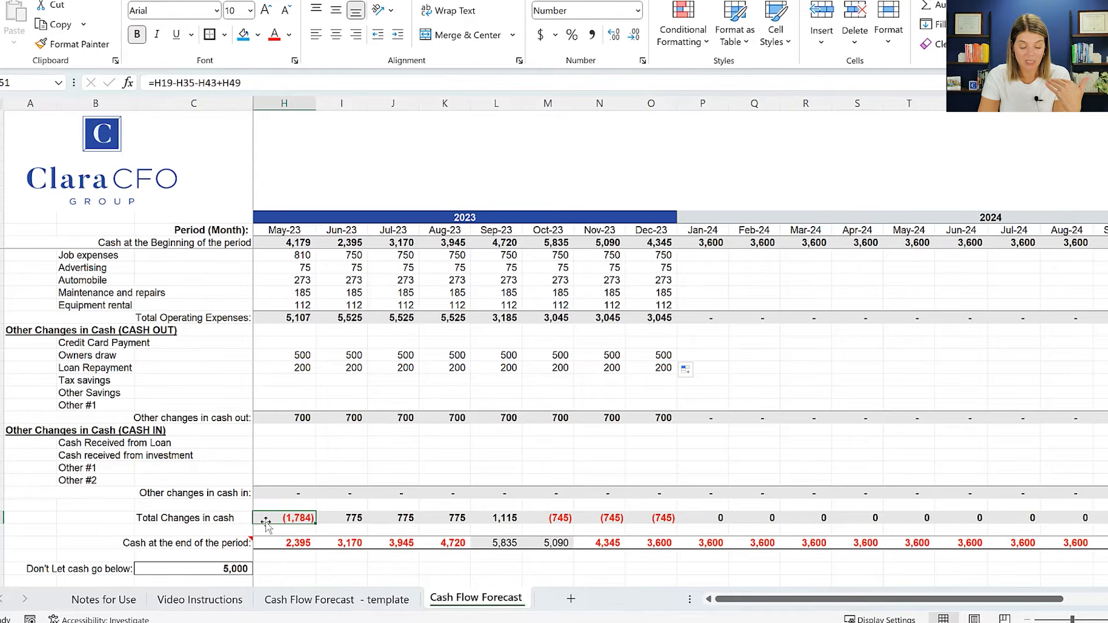
left_click(338, 519)
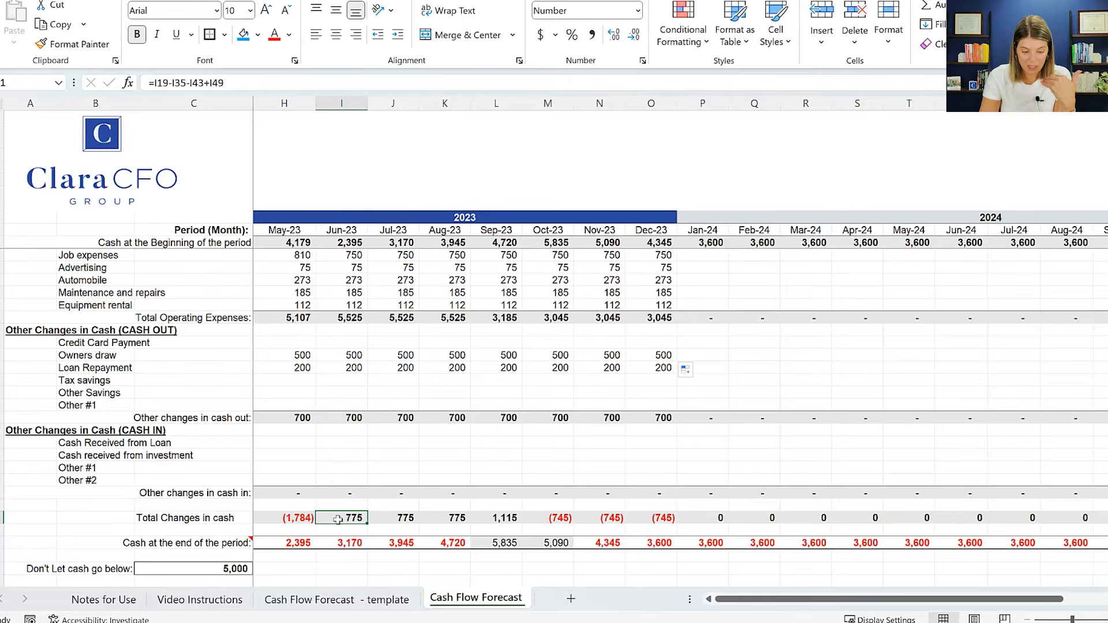
key("Right")
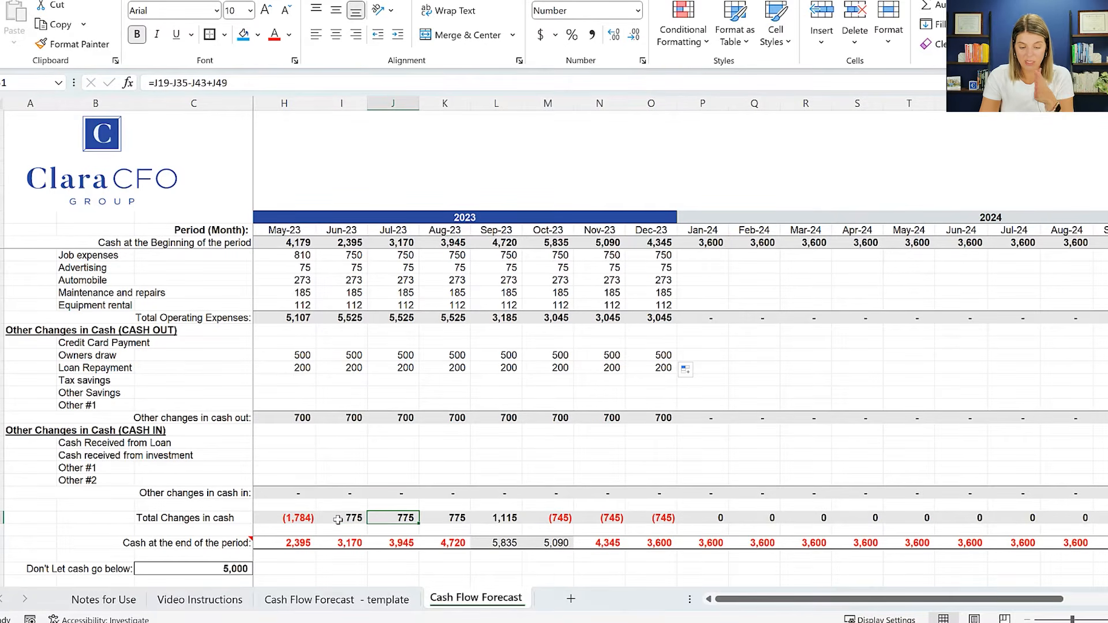
key("Right")
key("Right")
key("Left")
key("Left")
key("Left")
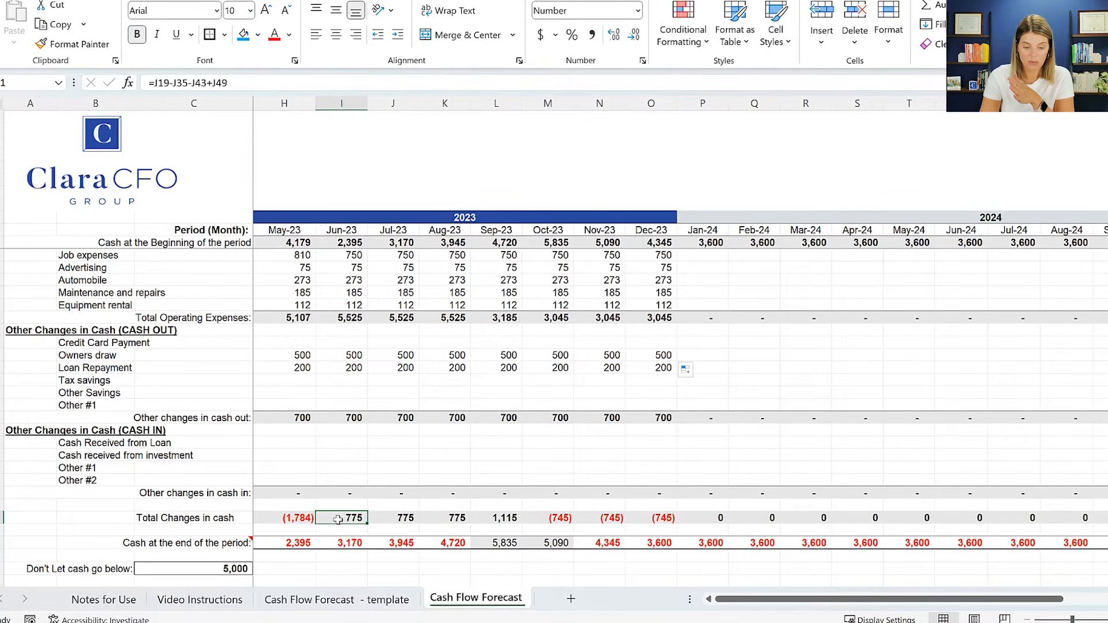
key("Right")
key("Right")
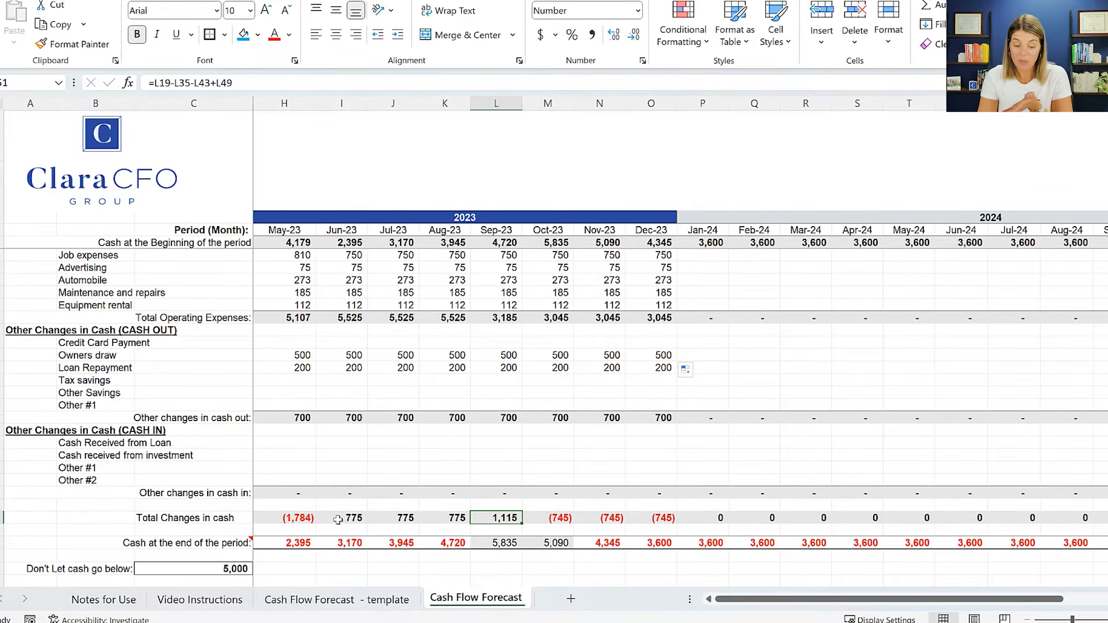
key("Right")
key("Left")
key("Left")
key("Left")
key("Left")
key("Right")
key("Right")
key("Right")
key("Right")
key("Right")
key("Right")
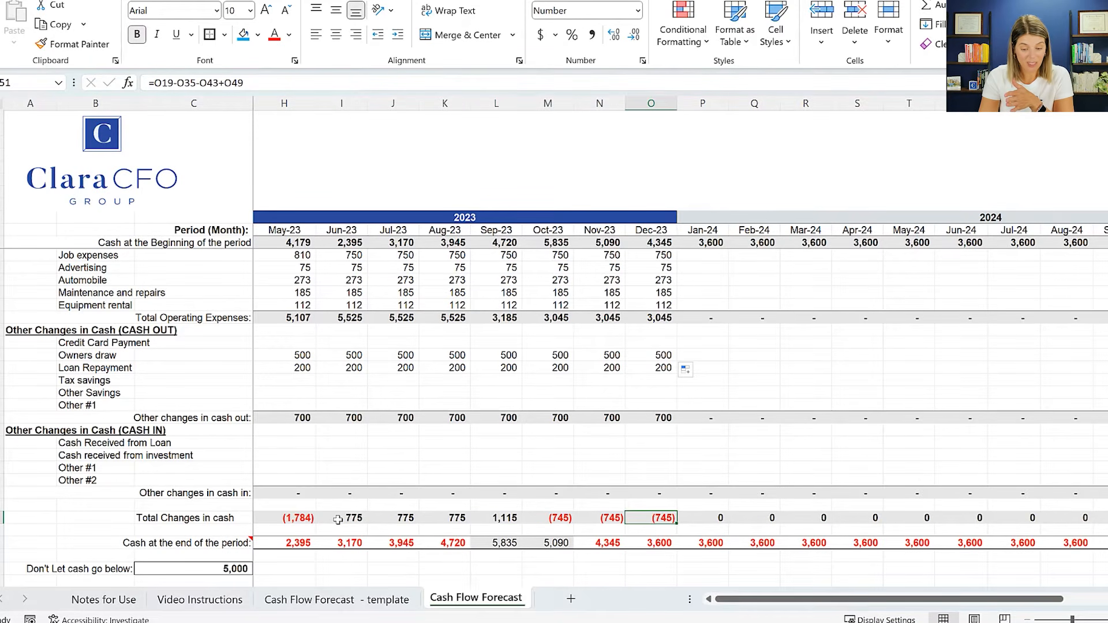
- Examine the Cash at the end of the period from Sep-23 through Dec-23
key("Down")
key("Down")
key("Left")
key("Left")
key("Left")
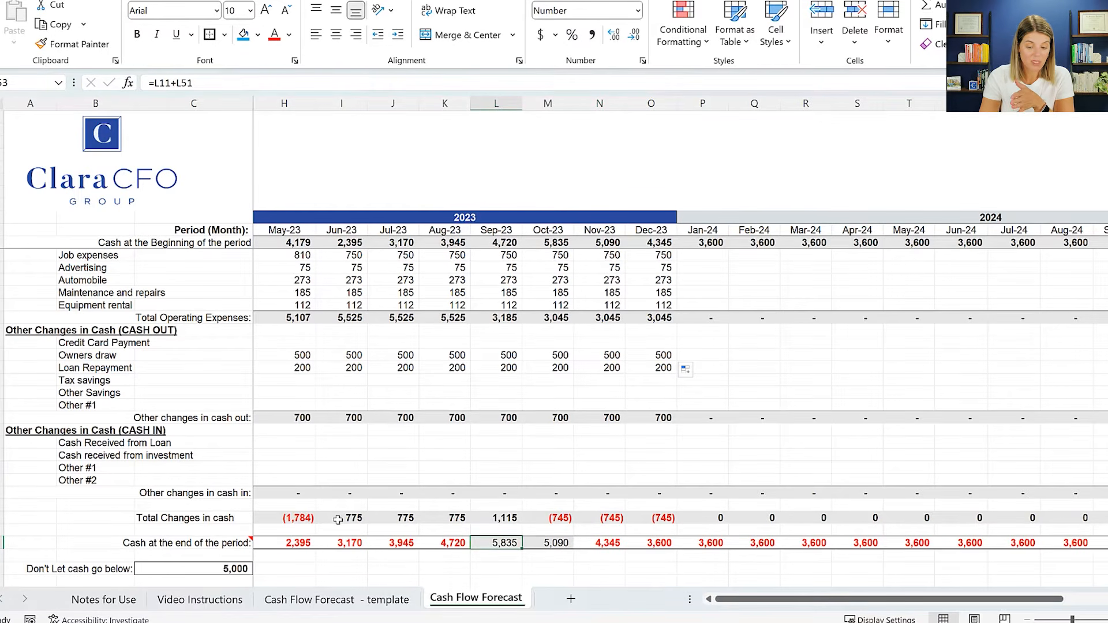
key("Right")
key("Right")
key("Right")
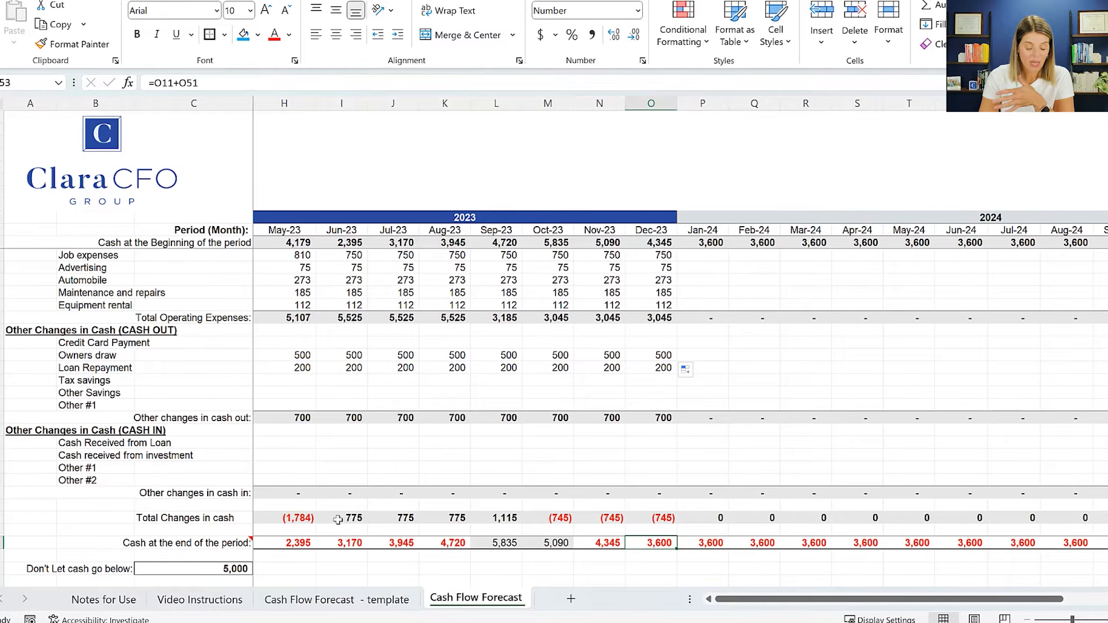
- Check the Cash at the end of the period row against the "Don't Let cash go below" threshold and set the threshold to 2000
left_click(204, 569)
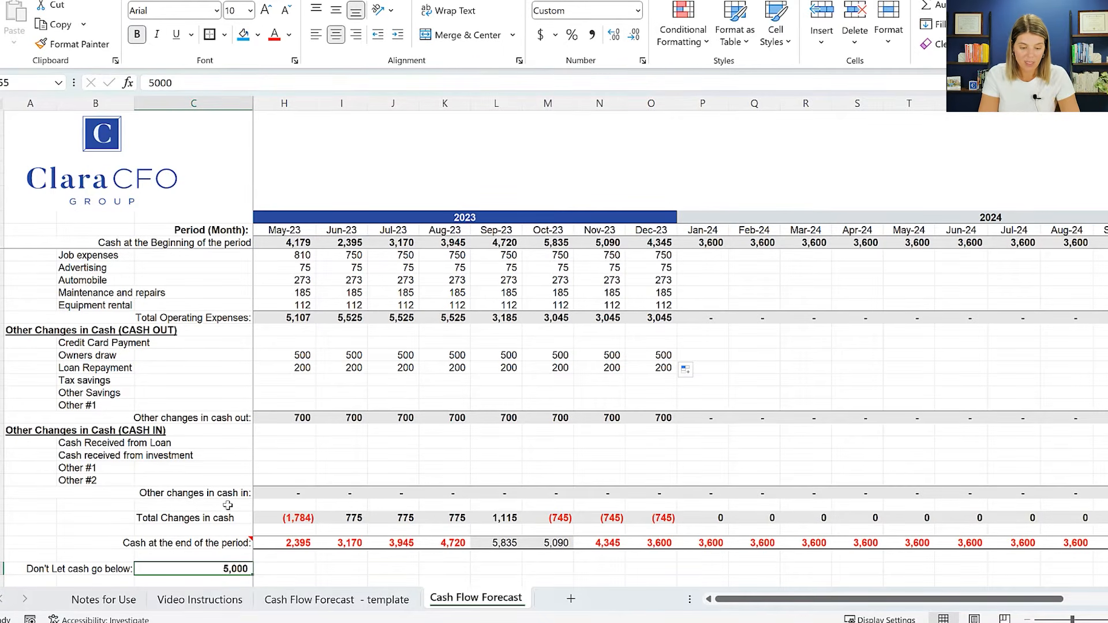
left_click(3, 543)
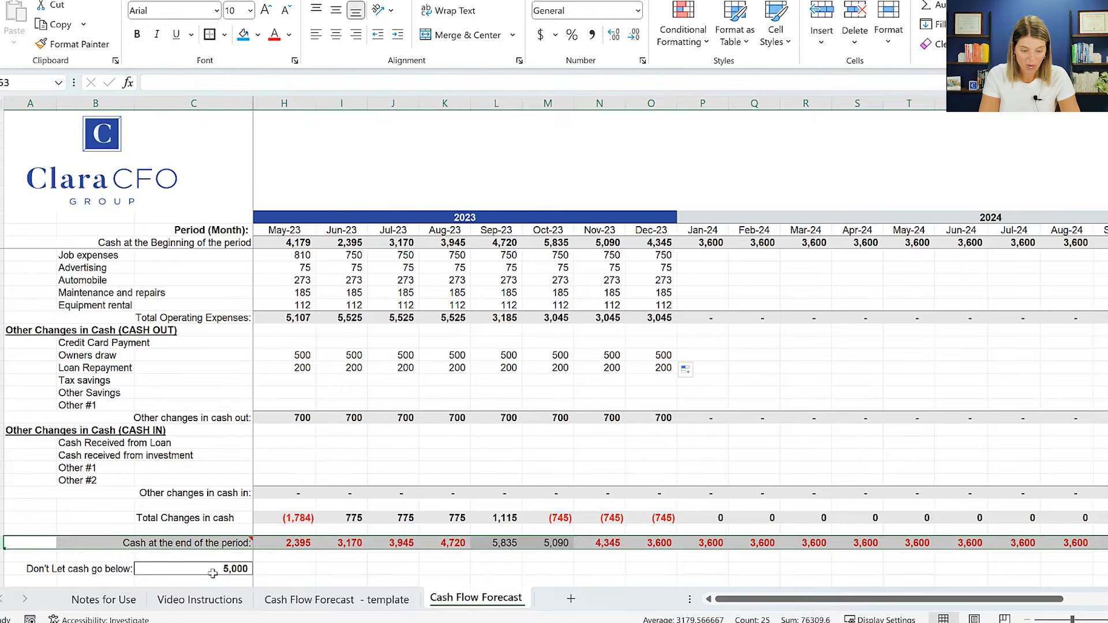
left_click(292, 565)
left_click(224, 567)
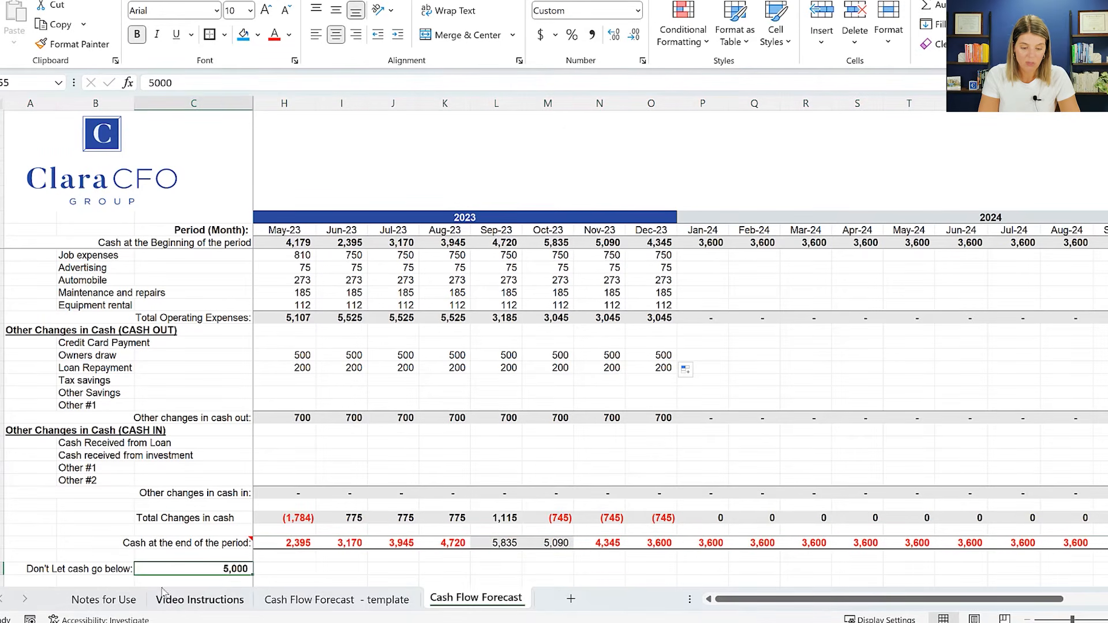
type("2000")
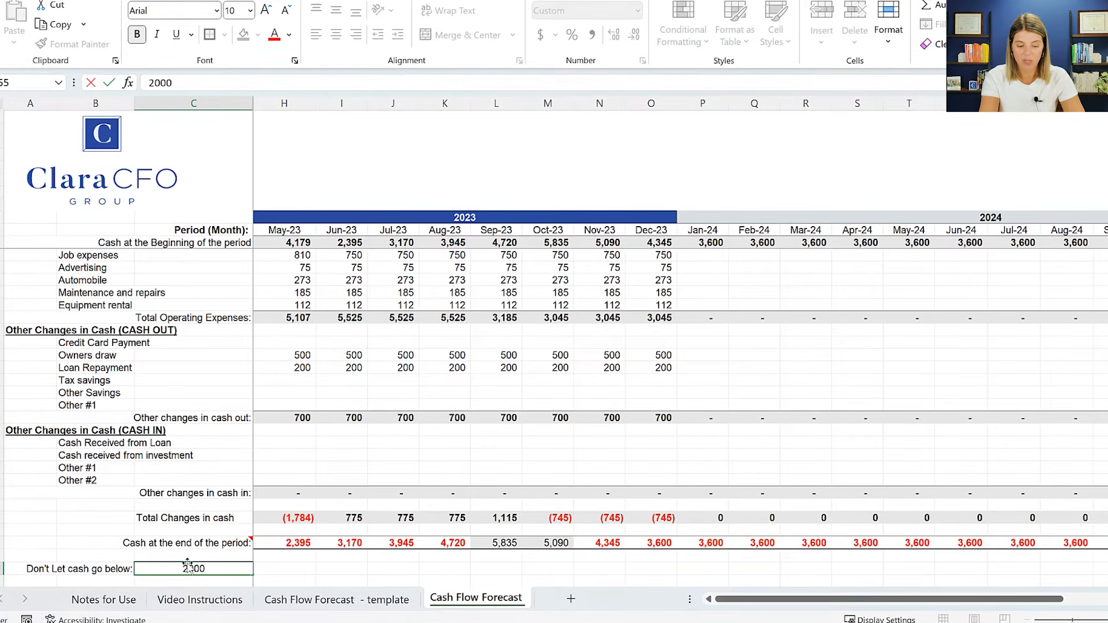
key("Return")
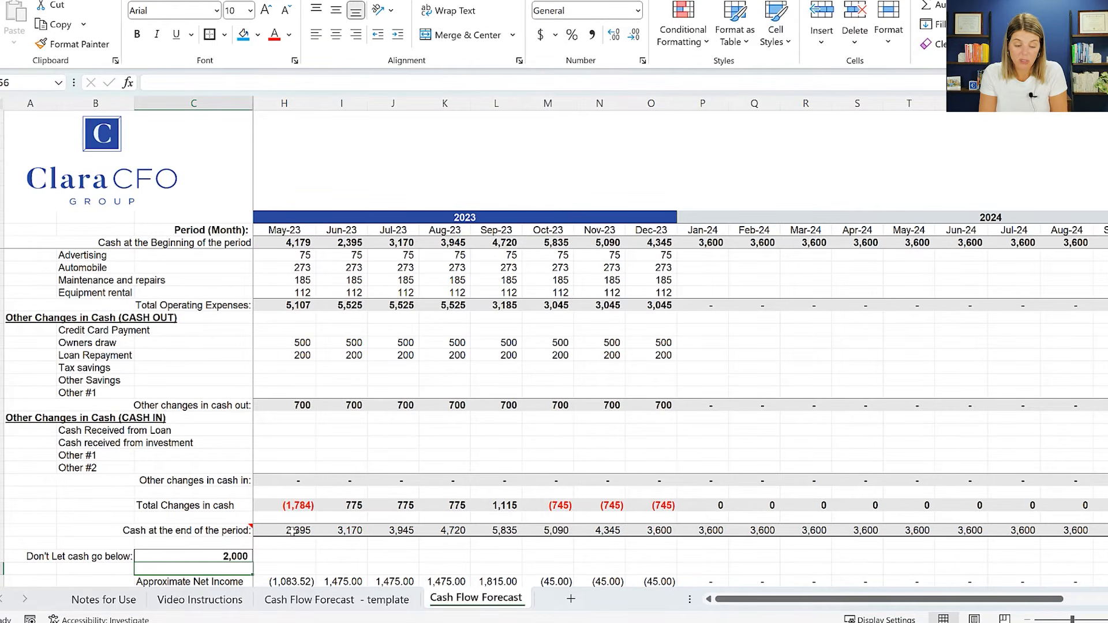
- Review the Cash at the end of the period through Dec-23, the minimum-cash threshold and the May-23 period heading
key("Up")
key("Up")
key("Up")
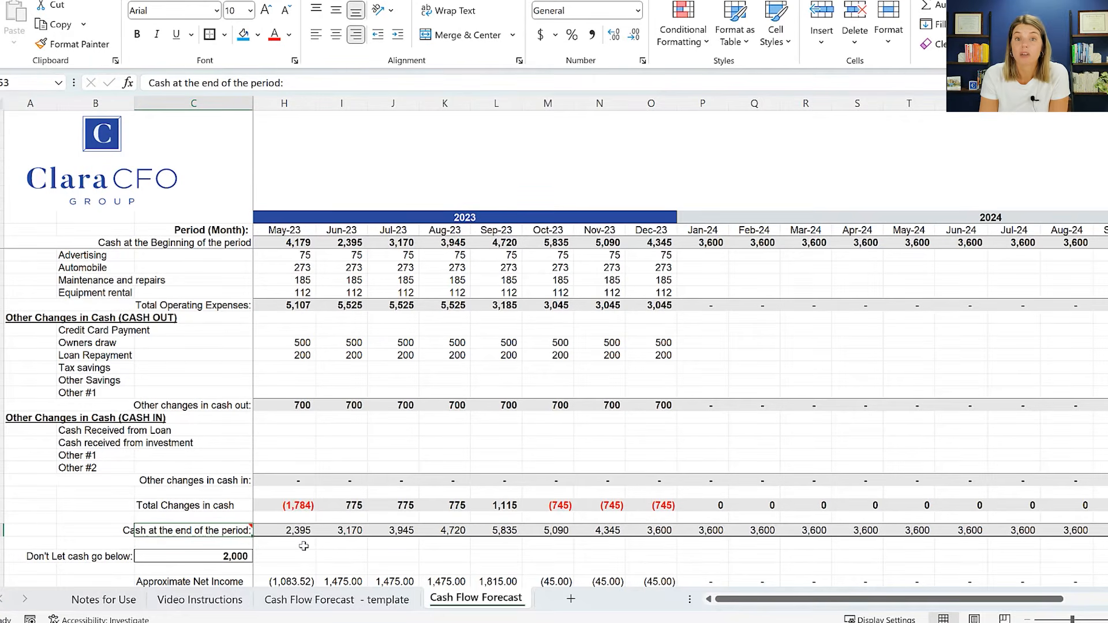
key("Right")
key("Right")
key("Right")
key("Right")
key("Right")
key("Right")
key("Right")
key("Right")
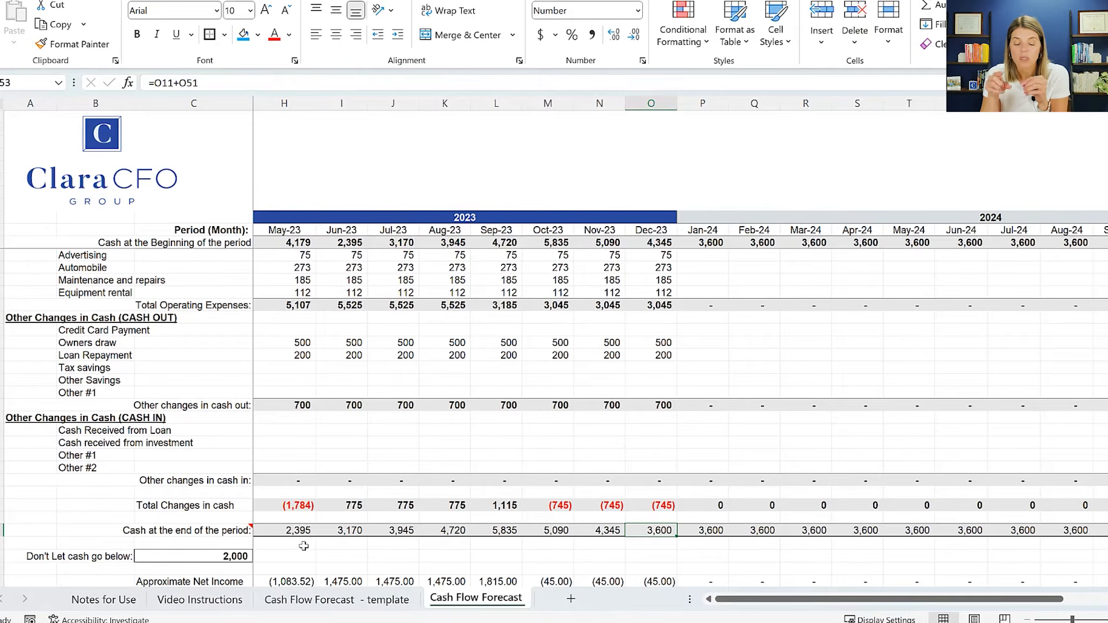
left_click(229, 556)
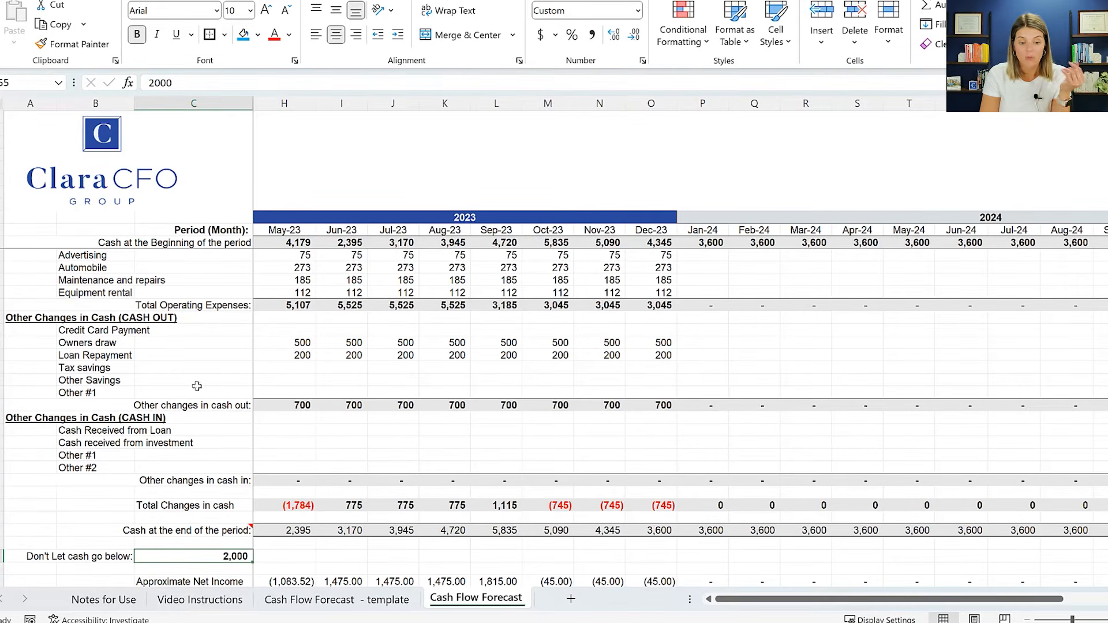
left_click(274, 230)
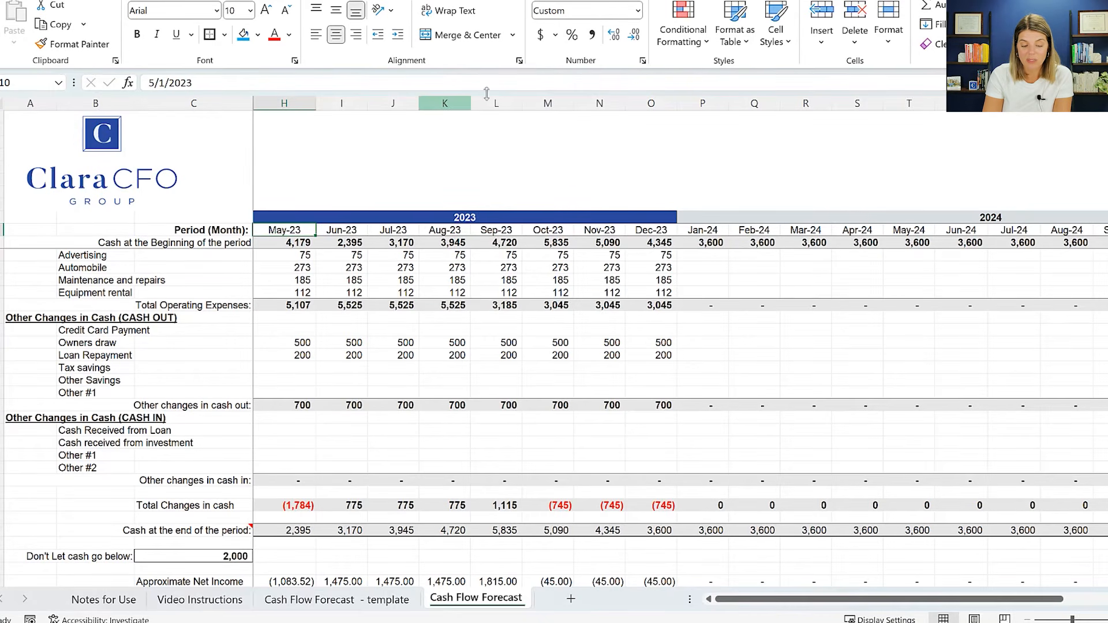
- Clear the Owners draw amounts for Nov-23 and Dec-23
left_click_drag(610, 344, 652, 342)
key("Delete")
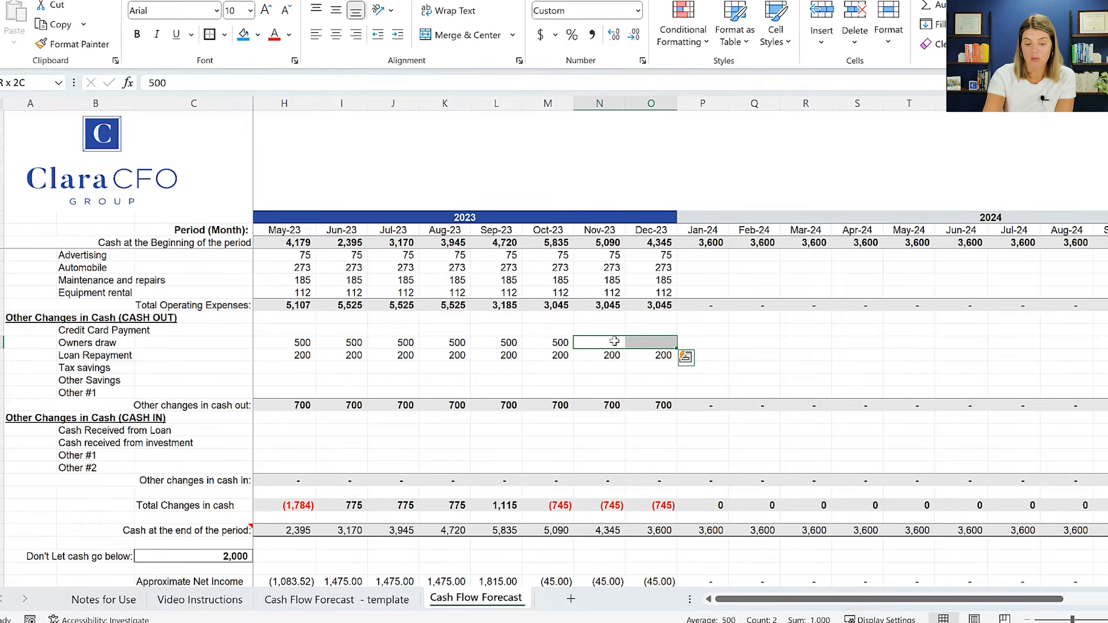
- Review the Nov-23 and Dec-23 operating expense amounts, from Equipment rental up through Legal and professional fees and Job expenses
key("Up")
key("Up")
key("Up")
key("Up")
key("Up")
key("Up")
key("Up")
key("Up")
key("Up")
key("Up")
key("Up")
key("Up")
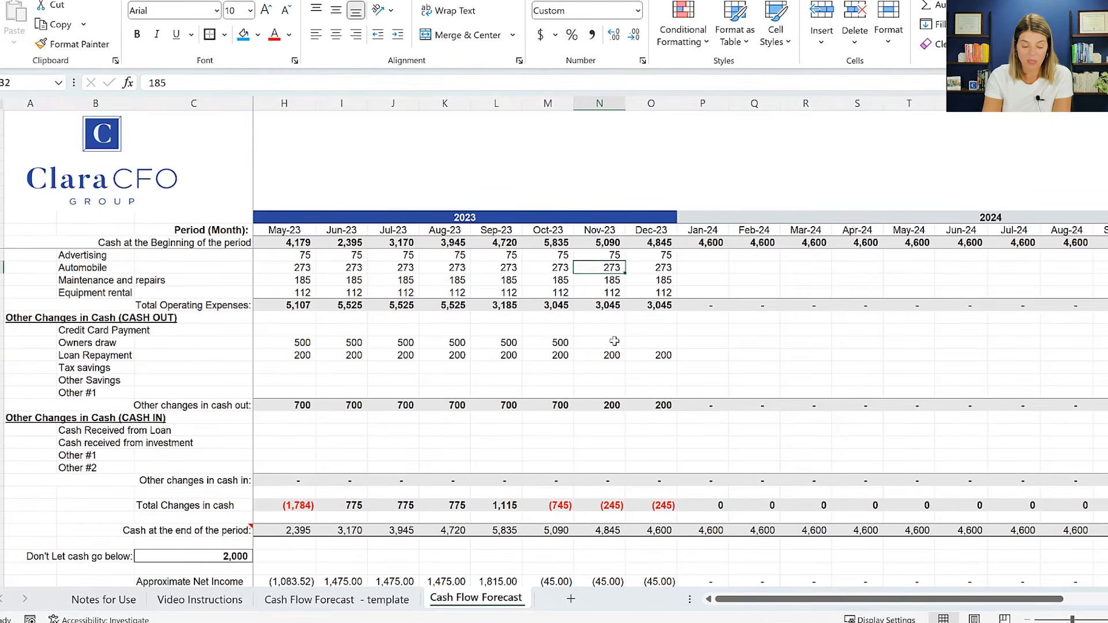
key("Down")
key("Down")
key("Down")
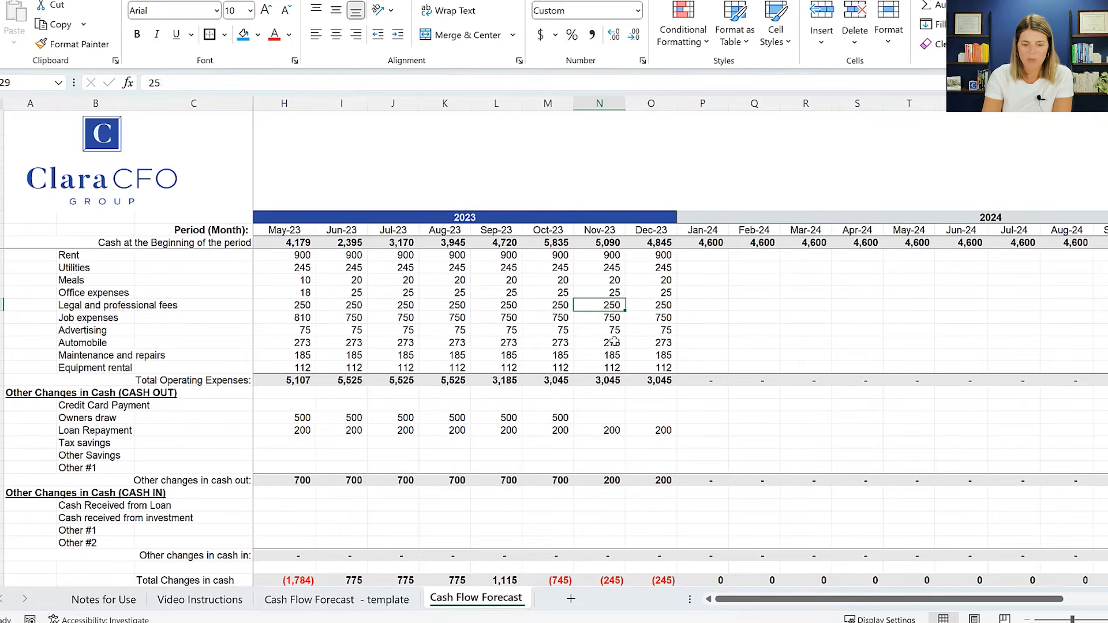
key("Right")
key("Down")
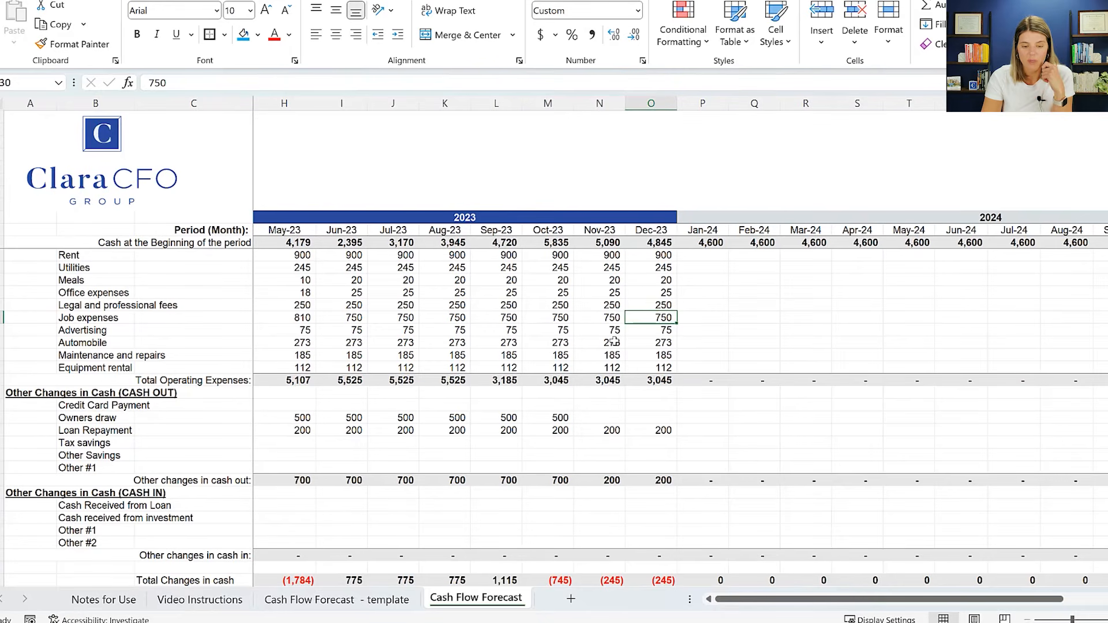
- Check the Dec-23 Cash at the end of the period against the minimum-cash threshold
key("Down")
key("Down")
key("Down")
key("Down")
key("Down")
key("Down")
key("Down")
key("Down")
key("Down")
key("Down")
key("Down")
key("Down")
key("Down")
key("Down")
key("Down")
key("Down")
key("Down")
key("Down")
key("Down")
key("Down")
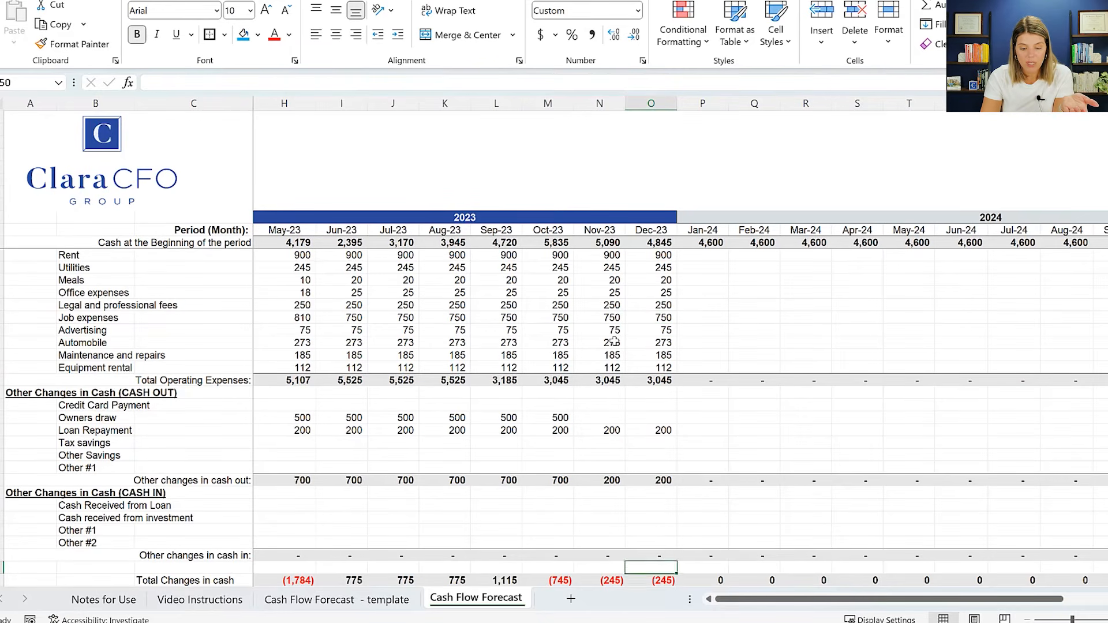
key("Down")
key("Up")
key("Up")
key("Up")
key("Up")
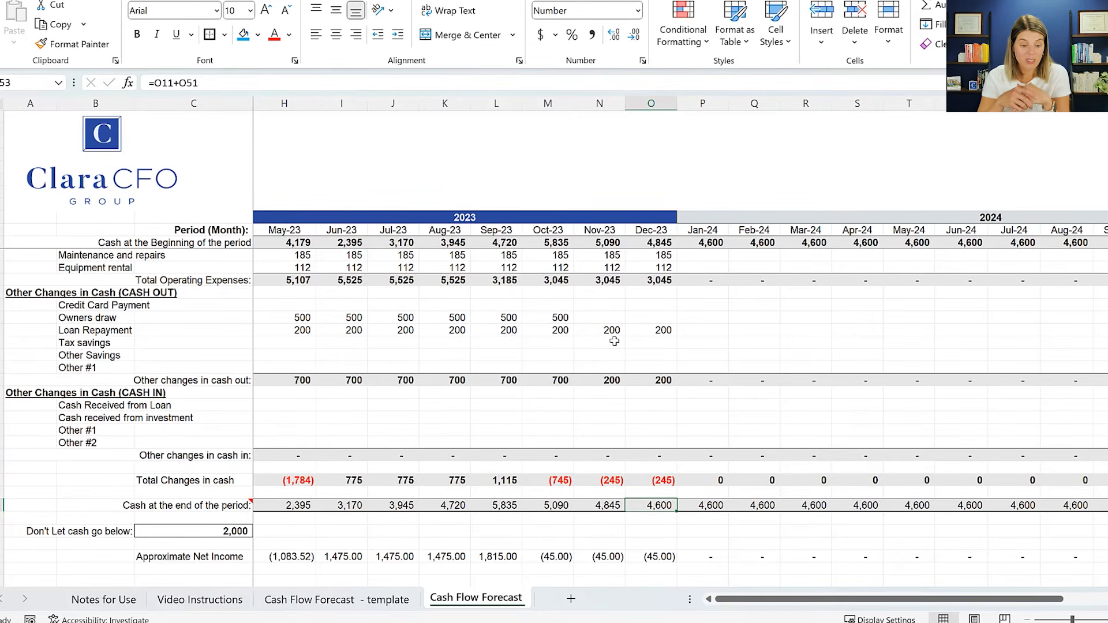
- Enter 10000 as Cash Received from Loan for Aug-23 under Other Changes in Cash (CASH IN)
key("Up")
key("Up")
key("Up")
key("Up")
key("Up")
key("Up")
key("Up")
key("Up")
key("Up")
key("Up")
key("Up")
key("Up")
key("Left")
key("Down")
key("Down")
key("Down")
key("Down")
key("Left")
key("Left")
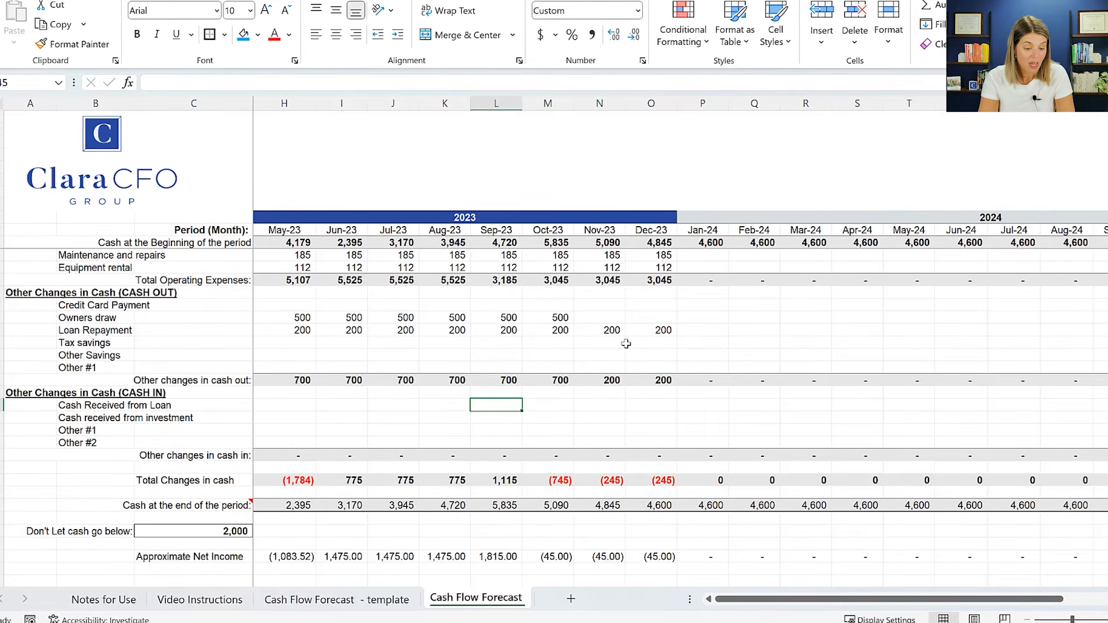
key("Left")
key("Left")
key("Left")
key("Right")
key("Right")
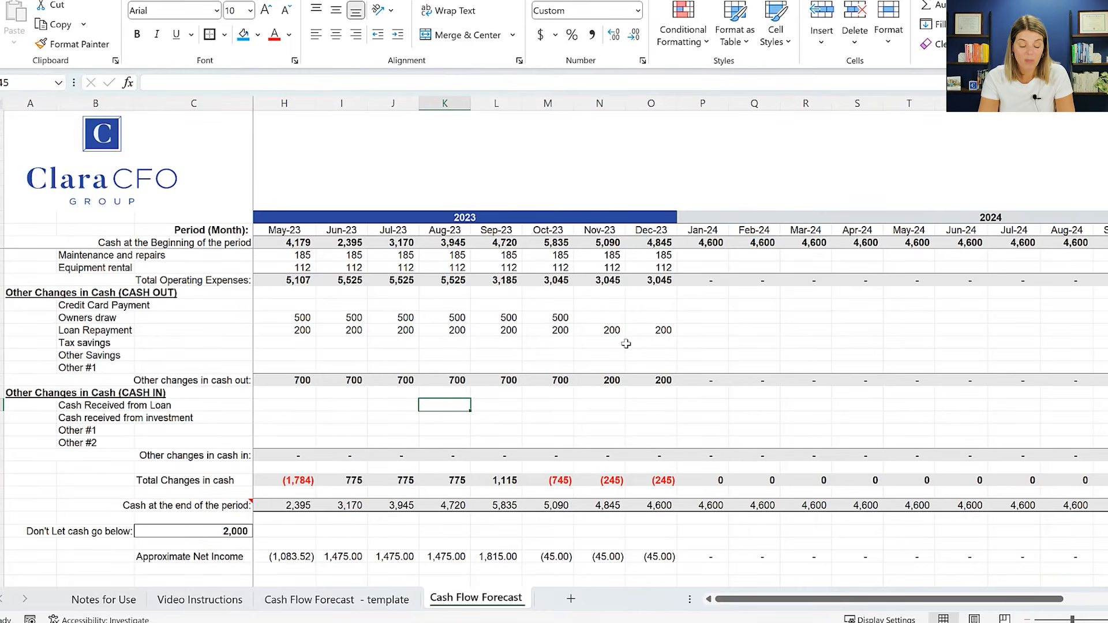
type("10000")
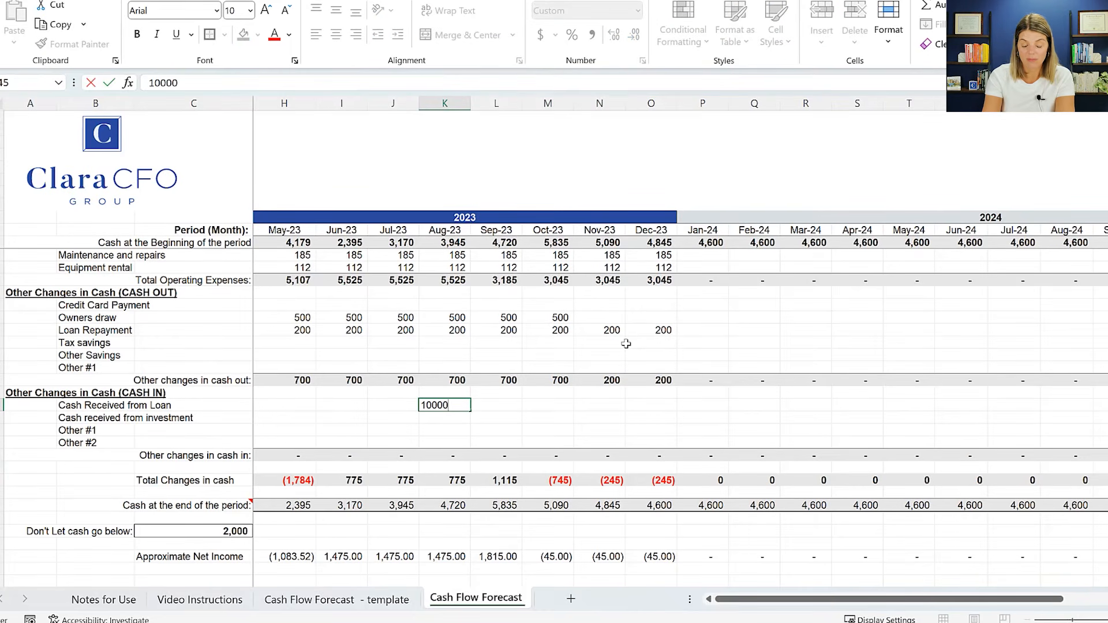
key("Return")
key("Up")
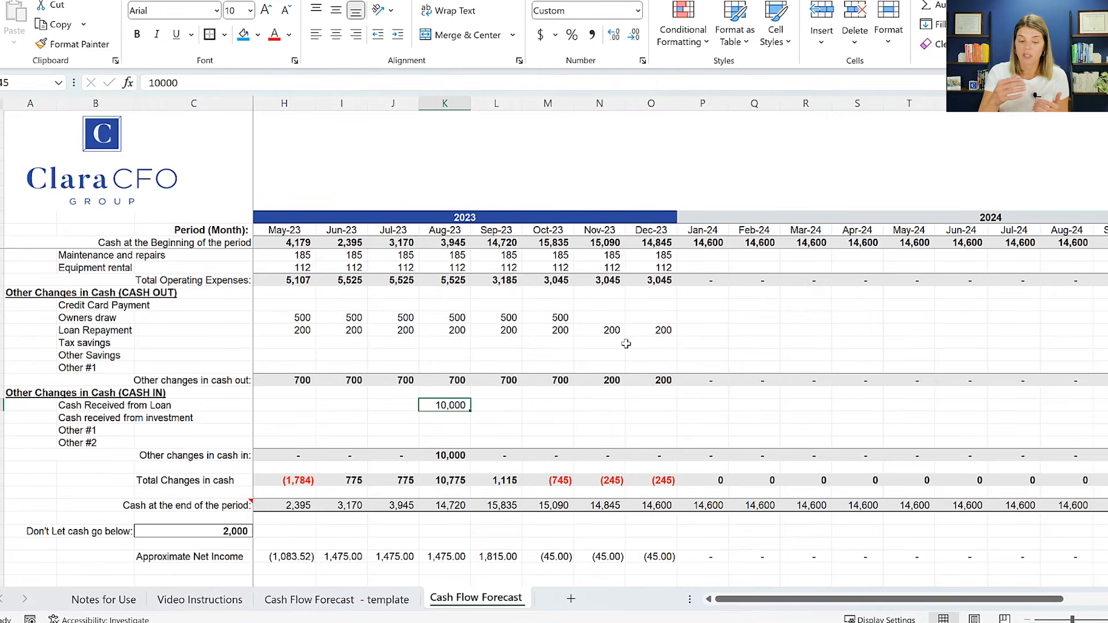
- Copy the Aug-23 Payroll of 2,000 and Payroll taxes of 200 into Sep-23, Oct-23 and Nov-23
key("Up")
key("Up")
key("Up")
key("Up")
key("Up")
key("Up")
key("Up")
key("Up")
key("Up")
key("Up")
key("Up")
key("Up")
key("Up")
key("Up")
key("Up")
key("Up")
key("Up")
key("Up")
key("Up")
key("Up")
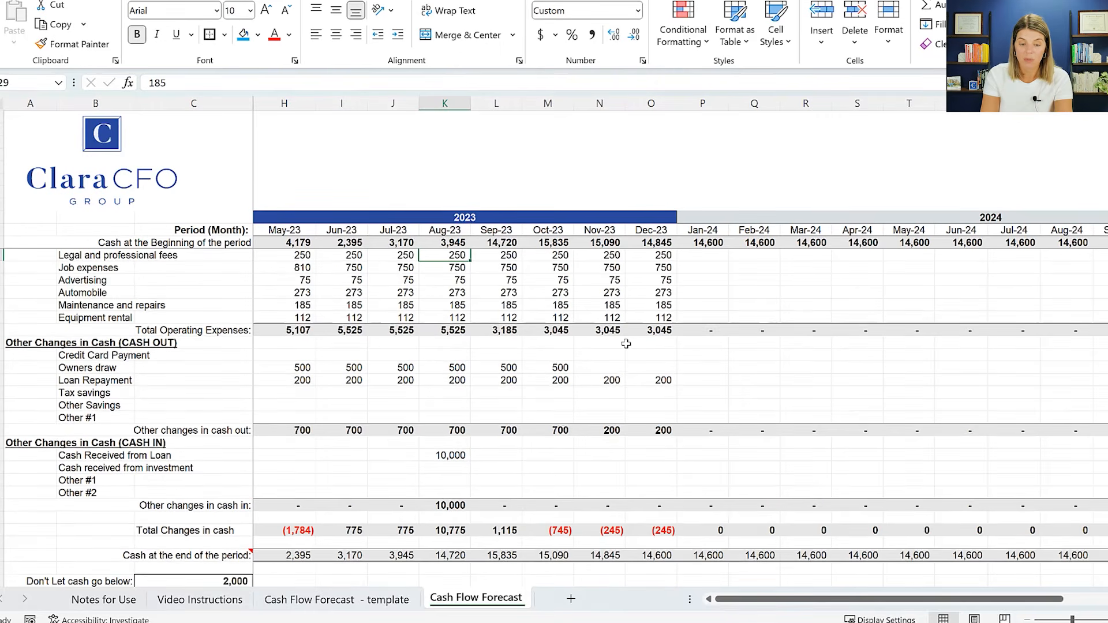
key("Up")
key("Up")
key("Up")
key("Up")
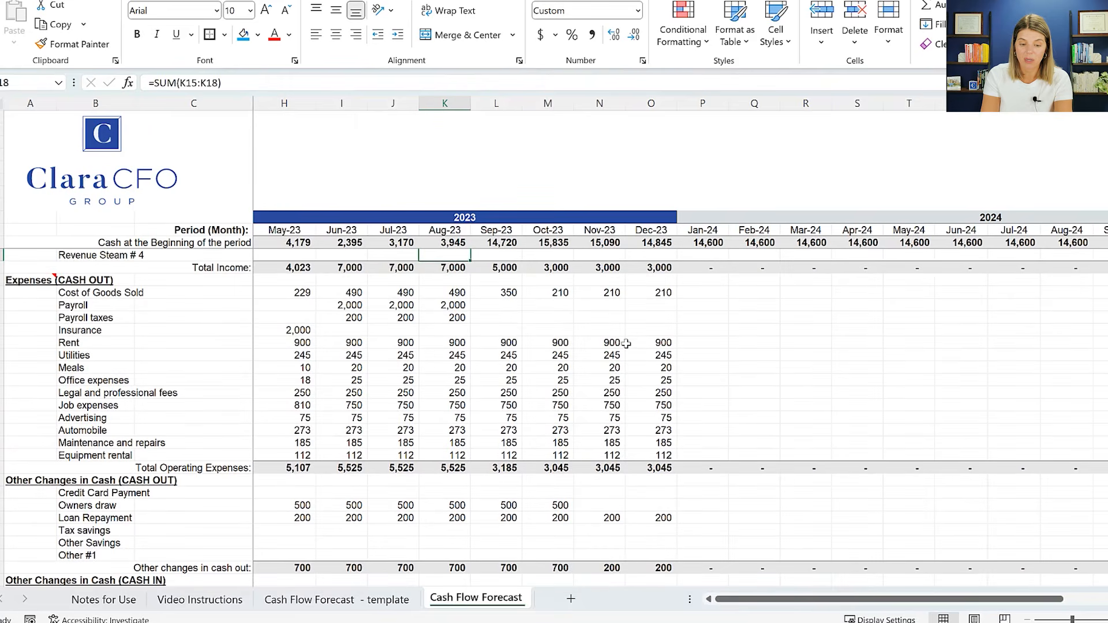
key("Down")
key("shift+Down")
key("ctrl+c")
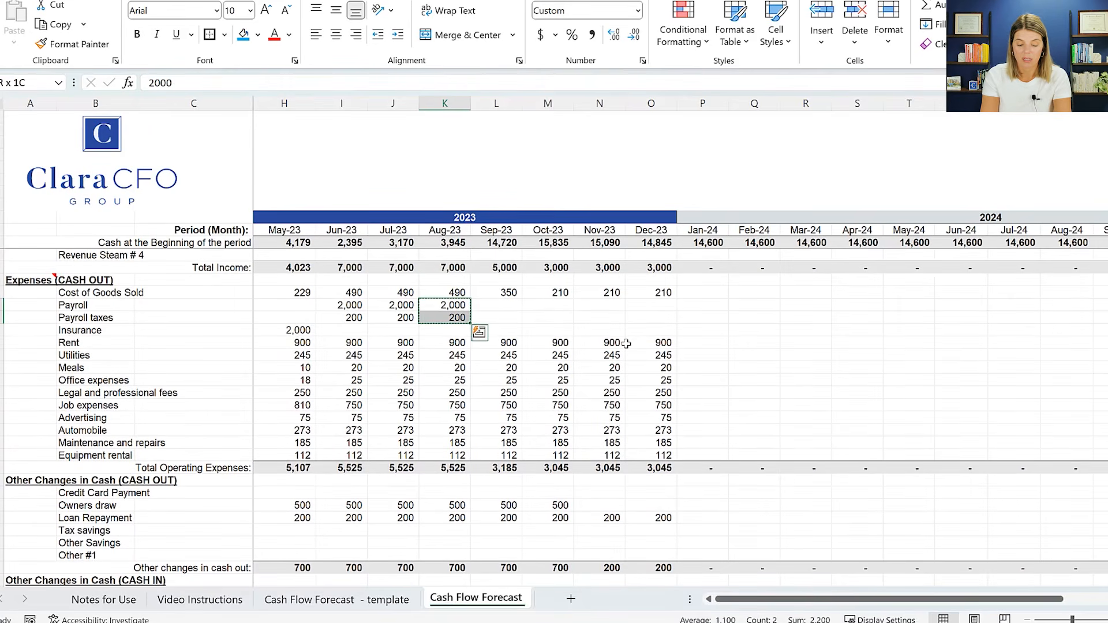
key("Right")
key("ctrl+v")
key("Right")
key("ctrl+v")
key("Right")
key("ctrl+v")
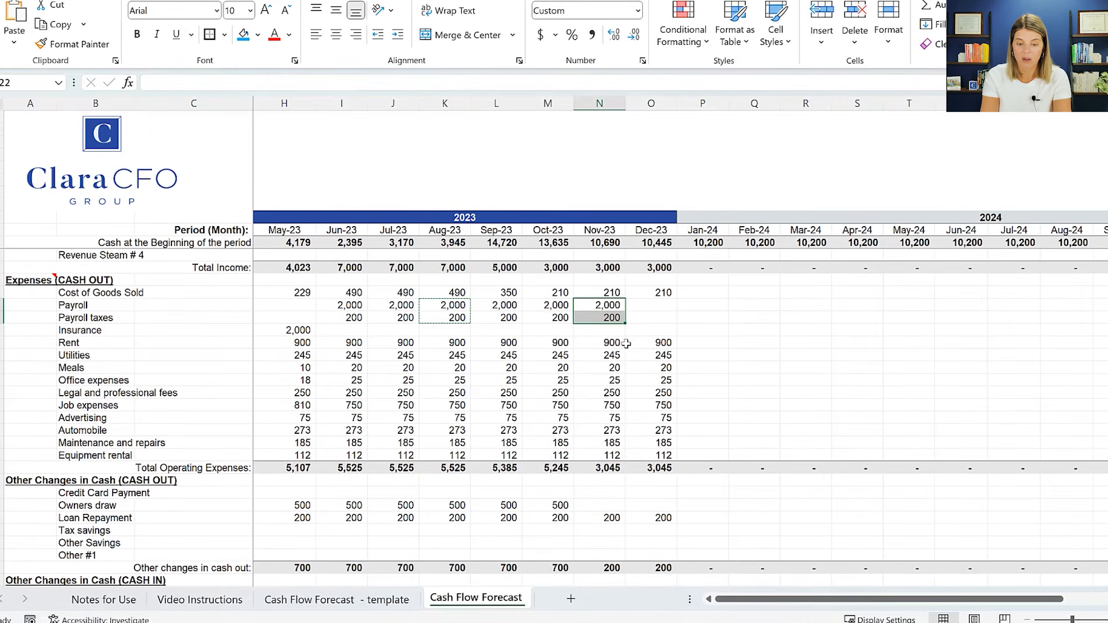
- Copy the Aug-23 Labor income of 5,000 into Sep-23, Oct-23 and Nov-23
key("Up")
key("Up")
key("Up")
key("Up")
key("Up")
key("Up")
key("Up")
key("Up")
key("Up")
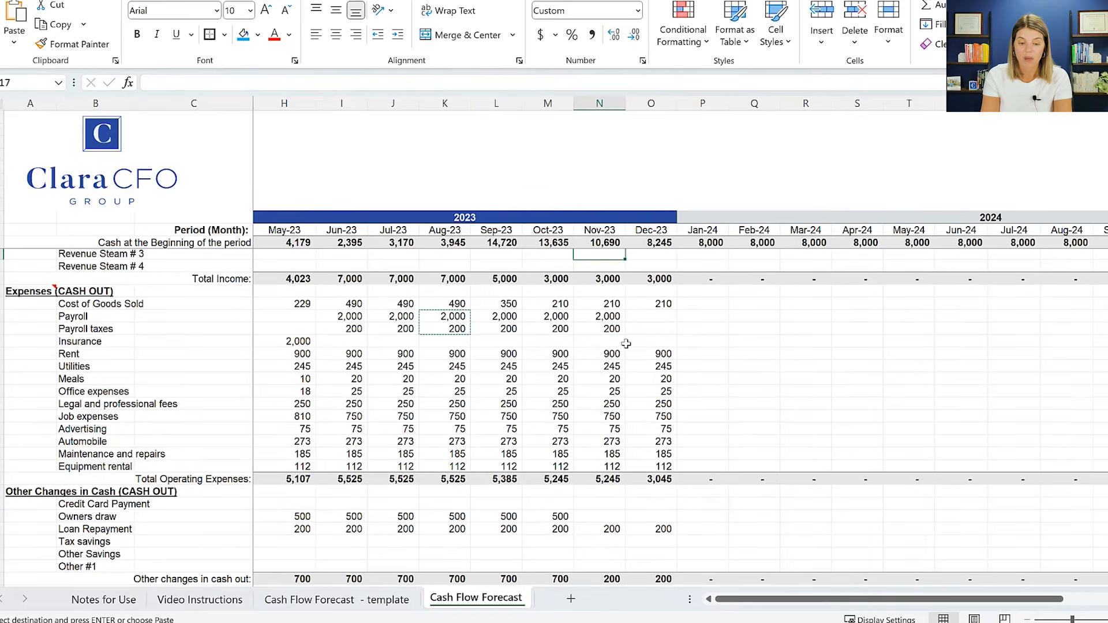
key("Up")
key("Left")
key("Down")
key("Down")
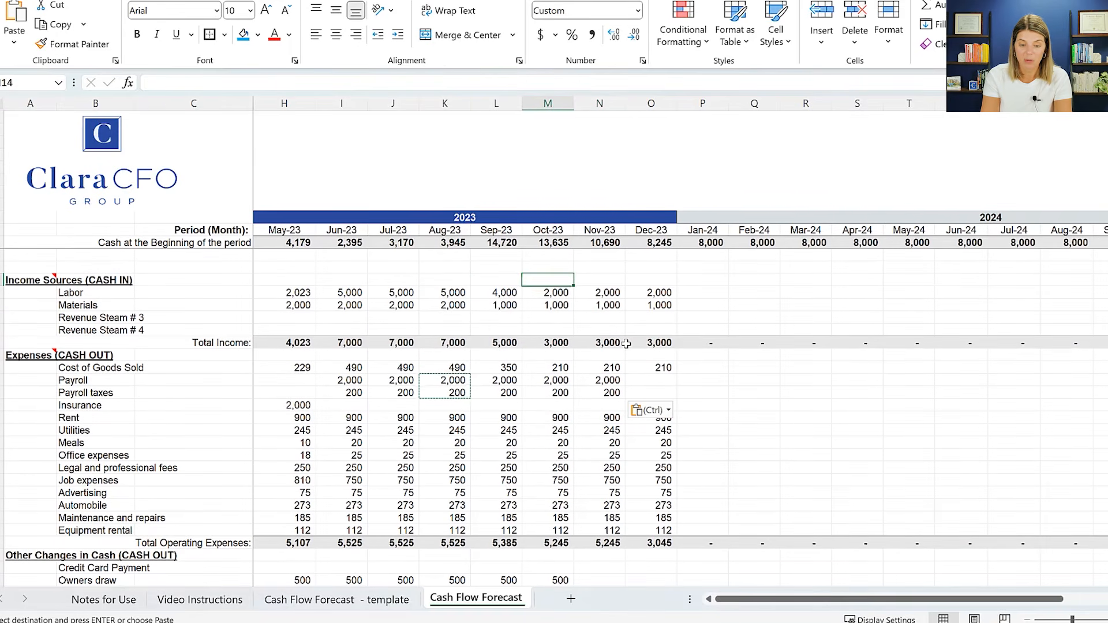
key("Left")
key("Left")
key("Down")
key("ctrl+c")
key("Right")
key("ctrl+v")
key("Right")
key("ctrl+v")
key("Right")
key("ctrl+v")
- Examine the Cash at the end of the period for Nov-23 and Dec-23 with the loan, payroll and labor changes included
key("Down")
key("Down")
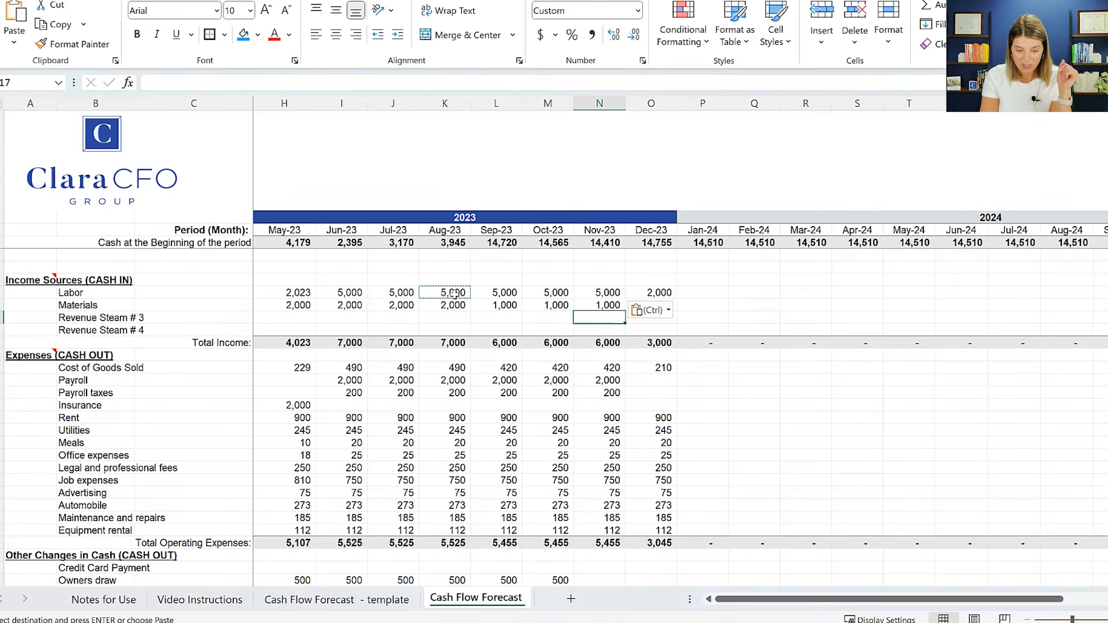
key("Down")
key("Down")
key("Down")
key("Down")
key("Down")
key("Down")
key("Down")
key("Down")
key("Down")
key("Down")
key("Down")
key("Down")
key("Down")
key("Down")
key("Down")
key("Down")
key("Down")
key("Down")
key("Down")
key("Down")
key("Down")
key("Down")
key("Down")
key("Down")
key("Down")
key("Down")
key("Down")
key("Down")
key("Down")
key("Down")
key("Down")
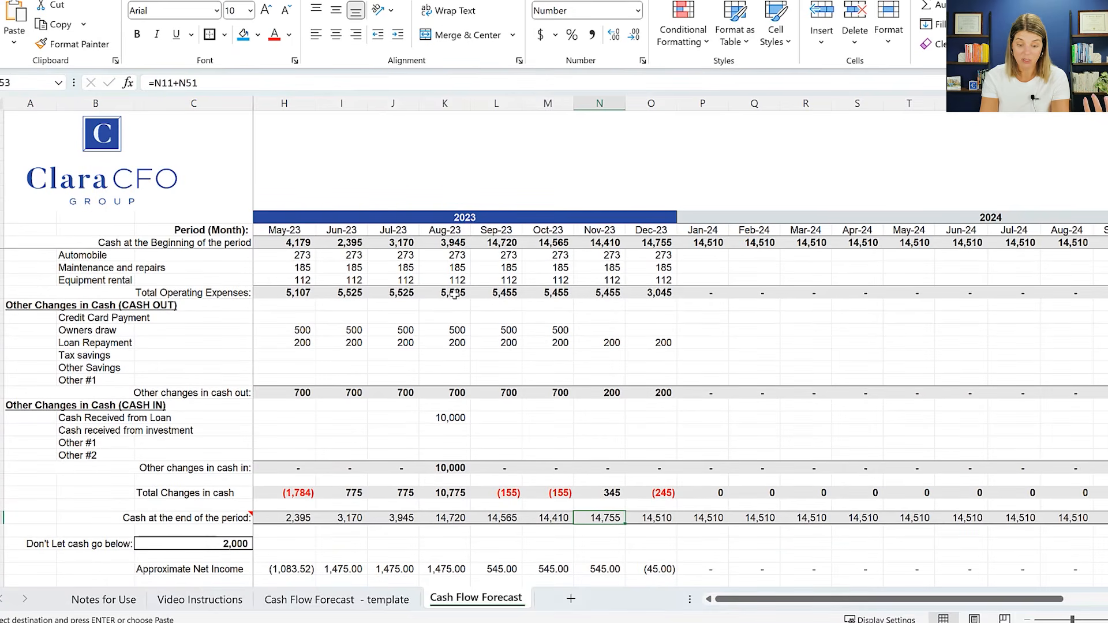
key("Right")
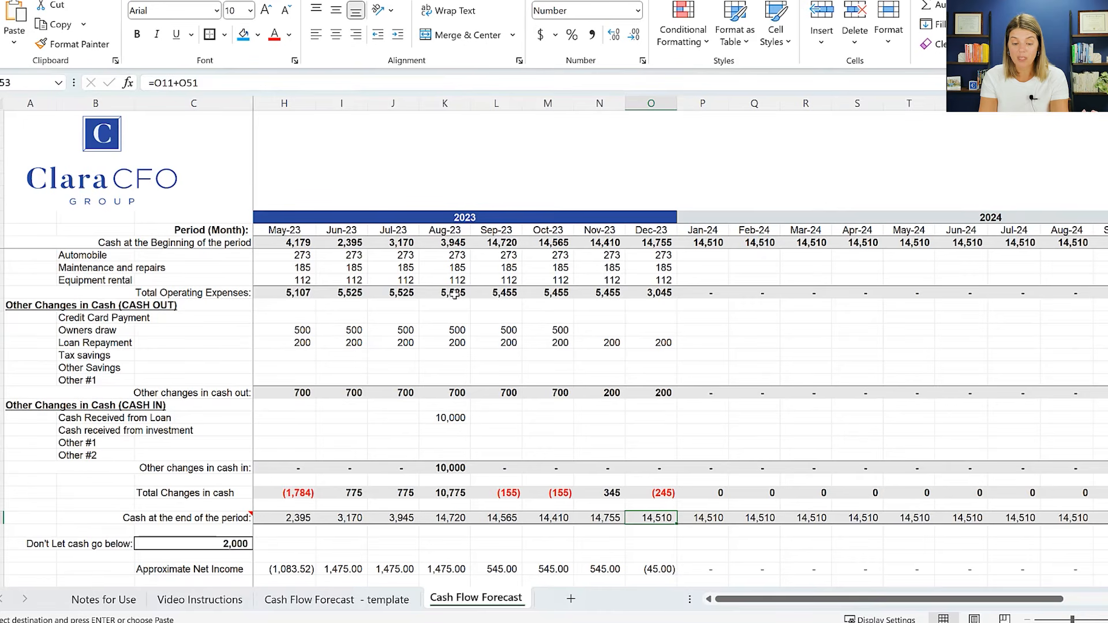
- Set the Dec-23 Loan Repayment under Other Changes in Cash (CASH OUT) to 1000
key("Up")
key("Up")
key("Up")
key("Up")
key("Up")
key("Up")
key("Up")
key("Up")
key("Up")
key("Up")
key("Up")
key("Up")
key("Up")
key("Up")
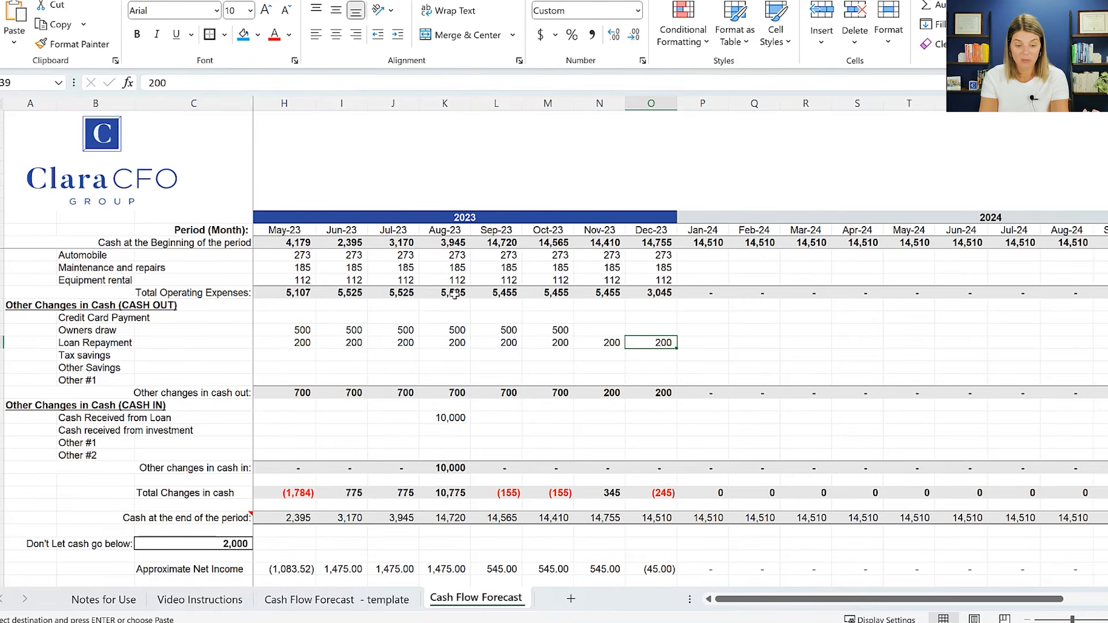
type("1000")
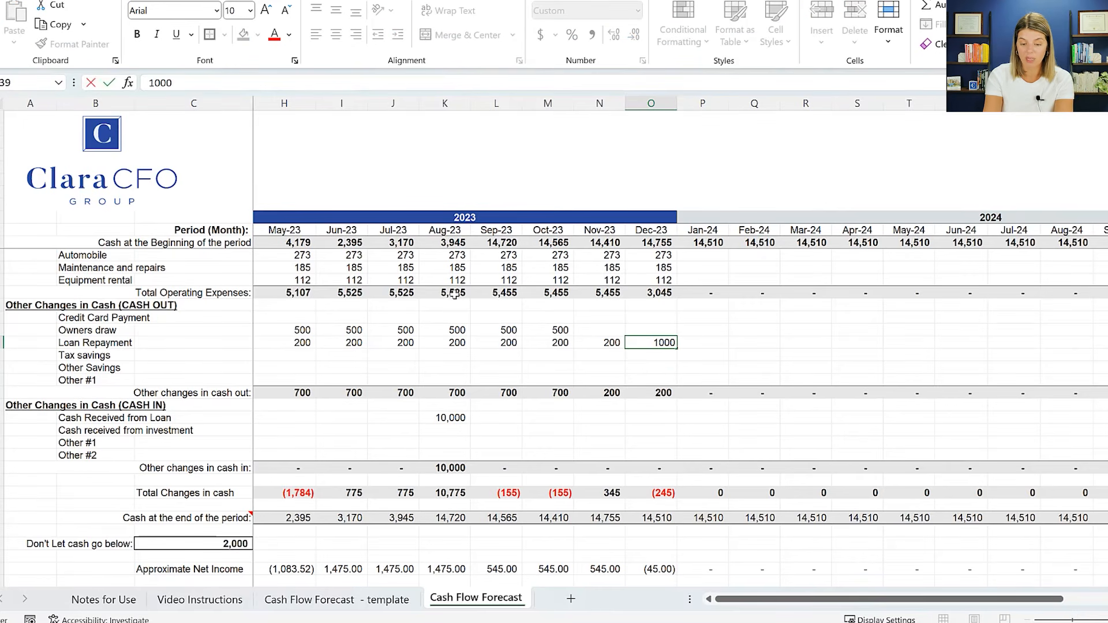
key("Return")
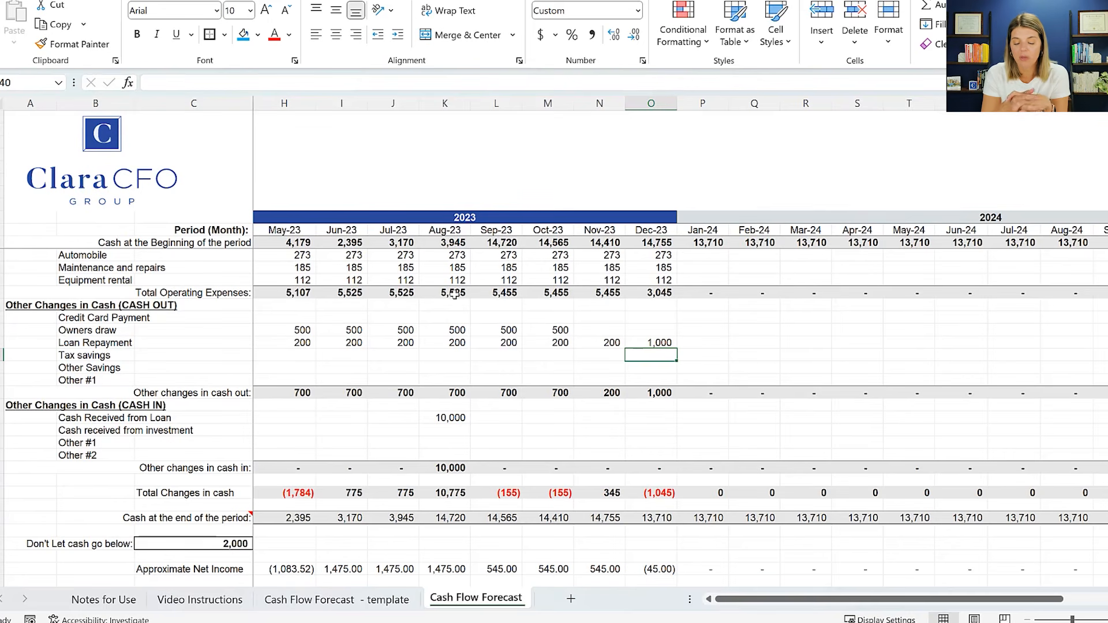
- Review the Dec-23 column from the cash-out items up through operating expenses and income sources to the month header
key("Up")
key("Up")
key("Up")
key("Up")
key("Up")
key("Up")
key("Up")
key("Up")
key("Up")
key("Up")
key("Up")
key("Up")
key("Up")
key("Up")
key("Up")
key("Up")
key("Up")
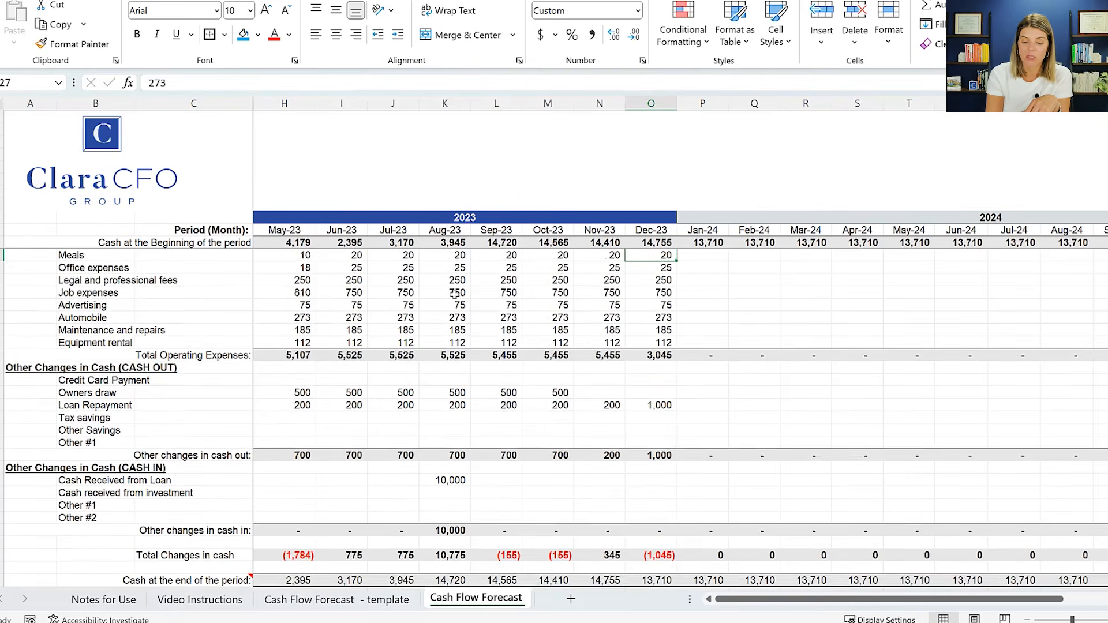
key("Up")
key("Up")
key("Up")
key("Up")
key("Up")
key("Up")
key("Up")
key("Up")
key("Up")
key("Up")
key("Up")
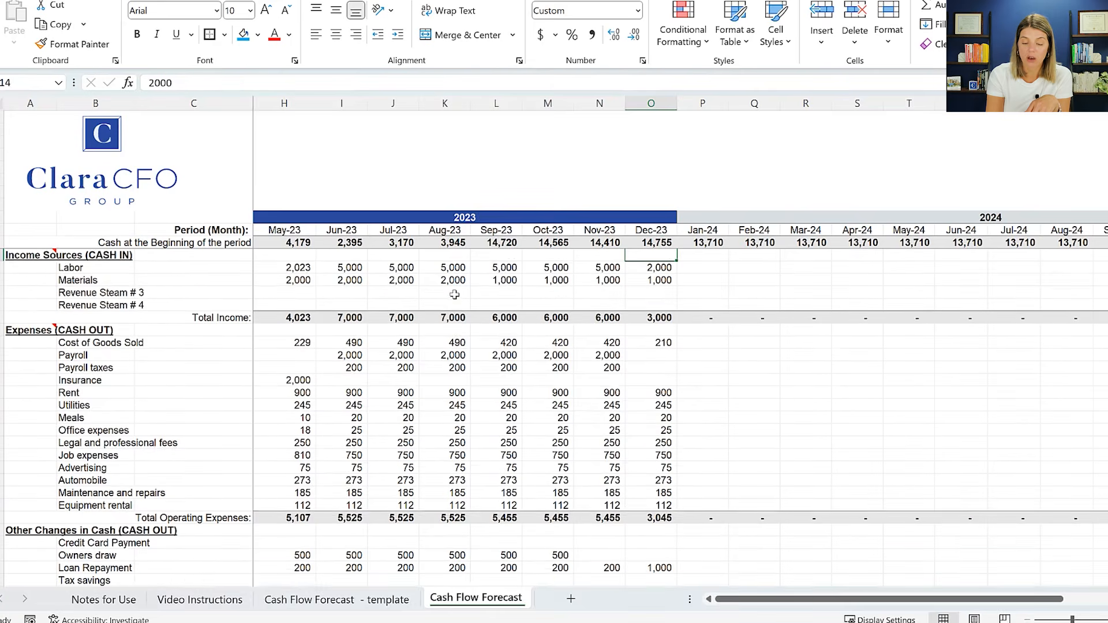
key("Up")
key("Up")
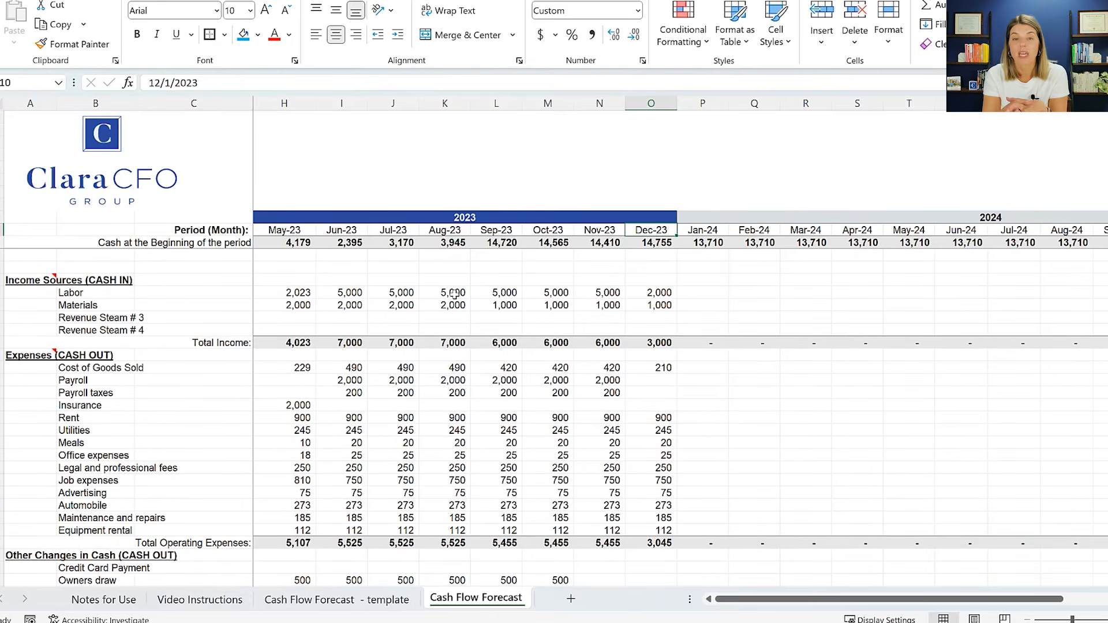